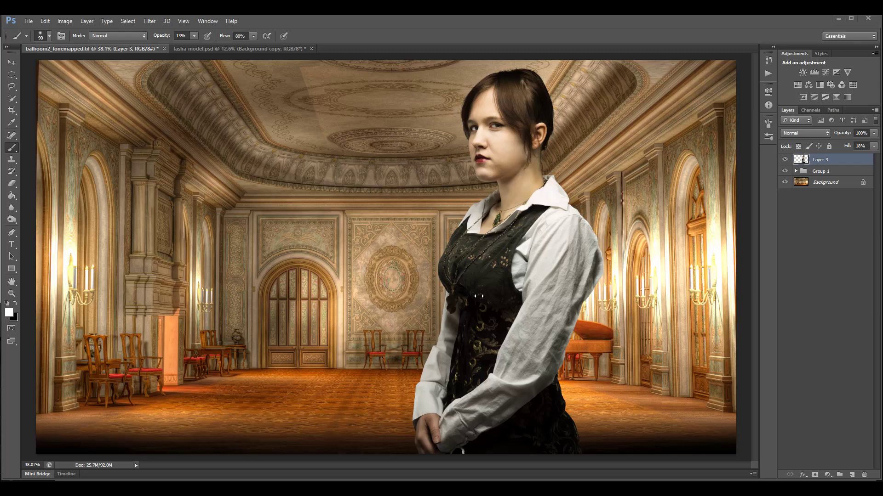
Duplicate the Background layer.
{"action": "left_click", "coordinate": [835, 183]}
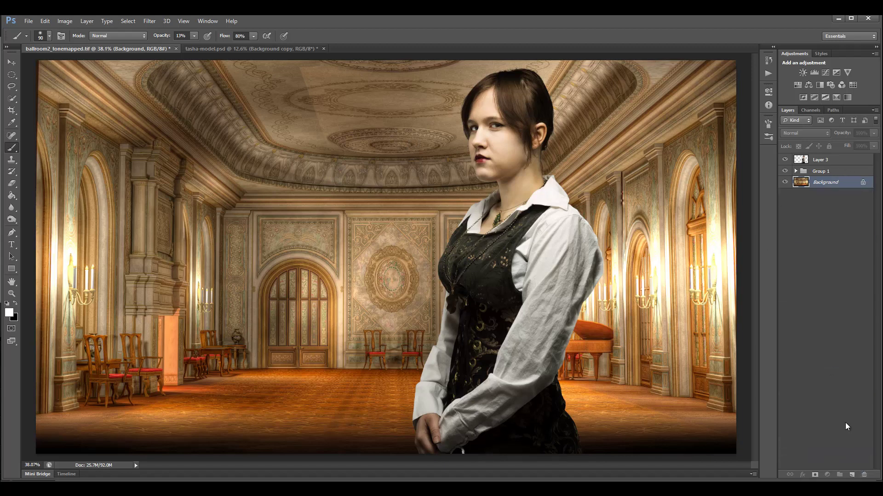
{"action": "key", "text": "ctrl+j"}
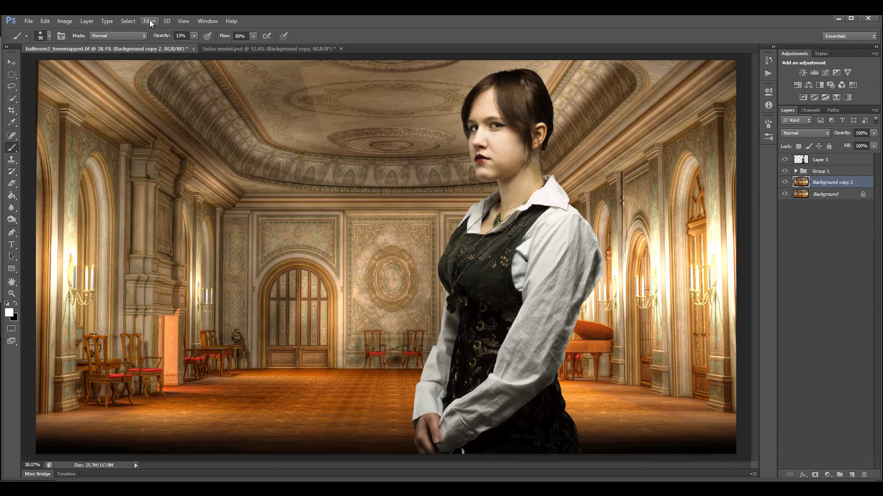
{"action": "left_click", "coordinate": [150, 21]}
{"action": "mouse_move", "coordinate": [215, 114]}
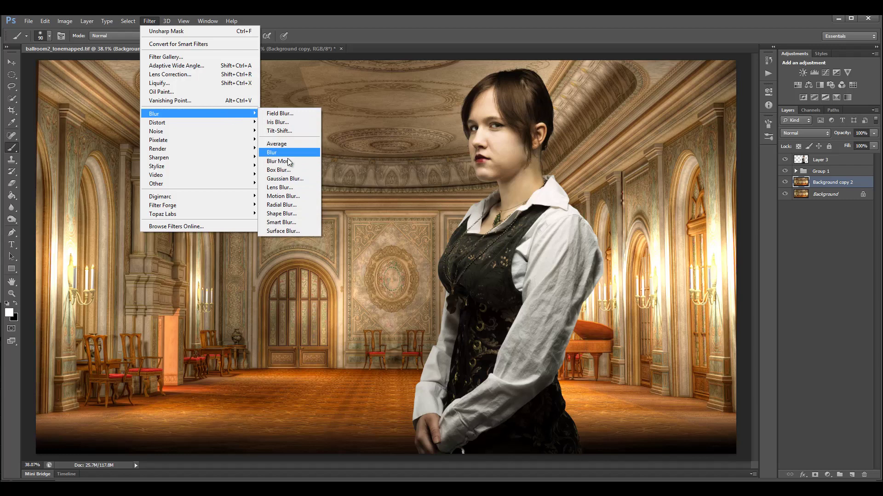
{"action": "left_click", "coordinate": [291, 182]}
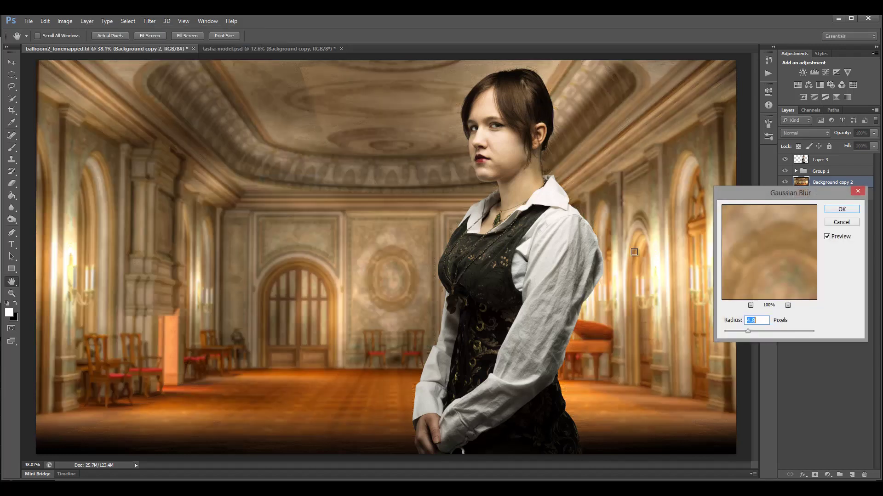
{"action": "left_click_drag", "start_coordinate": [763, 333], "coordinate": [738, 330]}
{"action": "left_click", "coordinate": [841, 223]}
{"action": "key", "text": "b"}
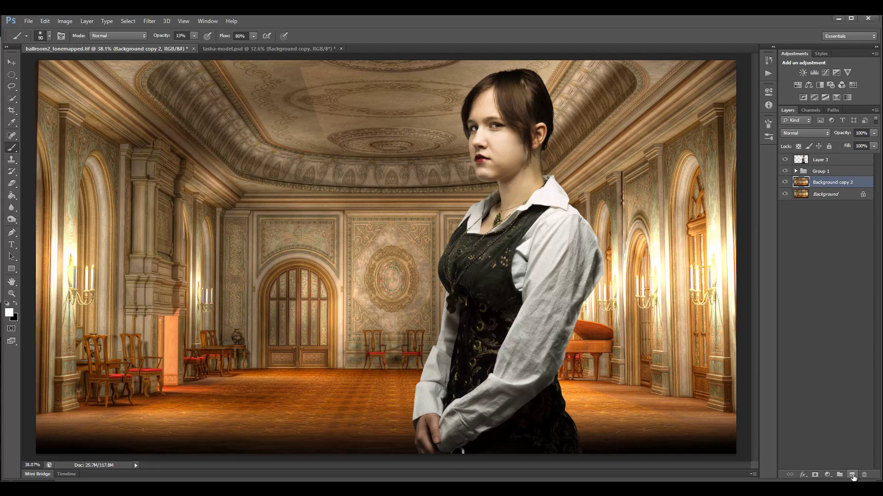
Add a new layer above the Background copy and fill it with the Clouds filter.
{"action": "left_click", "coordinate": [852, 475]}
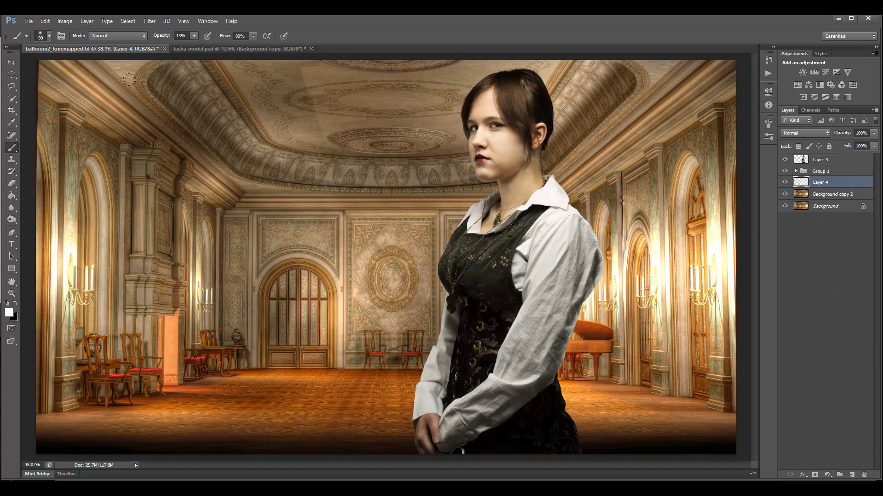
{"action": "left_click", "coordinate": [146, 21]}
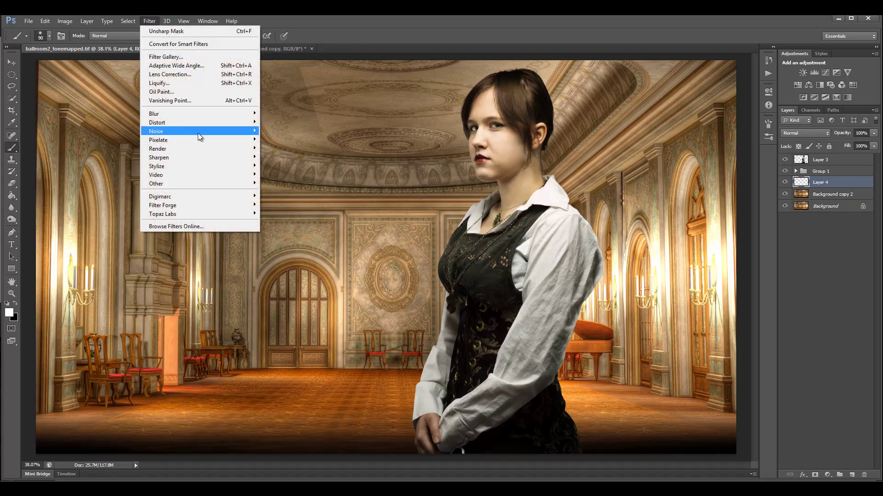
{"action": "mouse_move", "coordinate": [224, 145]}
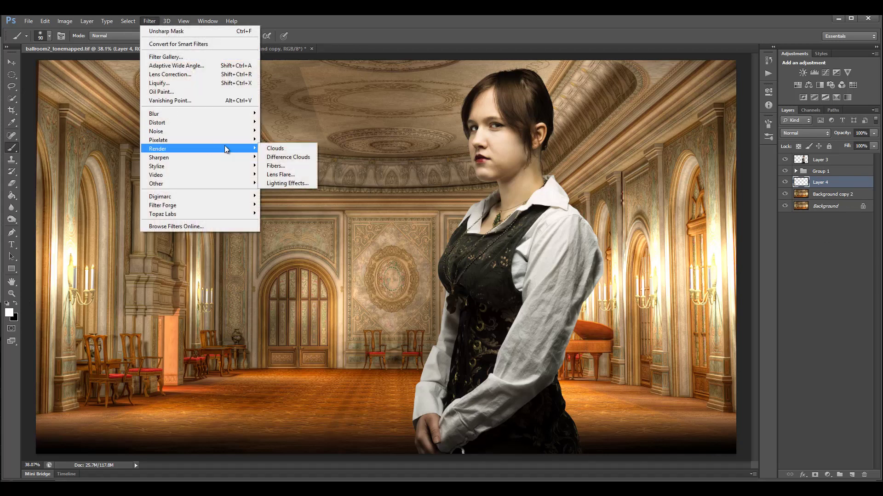
{"action": "left_click", "coordinate": [286, 151]}
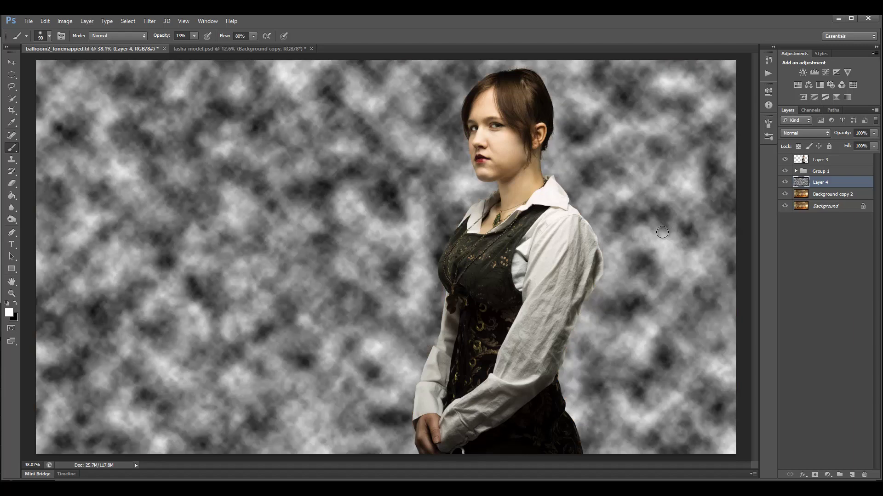
Apply Difference Clouds to the clouds layer and repeat the filter several times for a finer, more contrasted texture.
{"action": "left_click", "coordinate": [146, 22]}
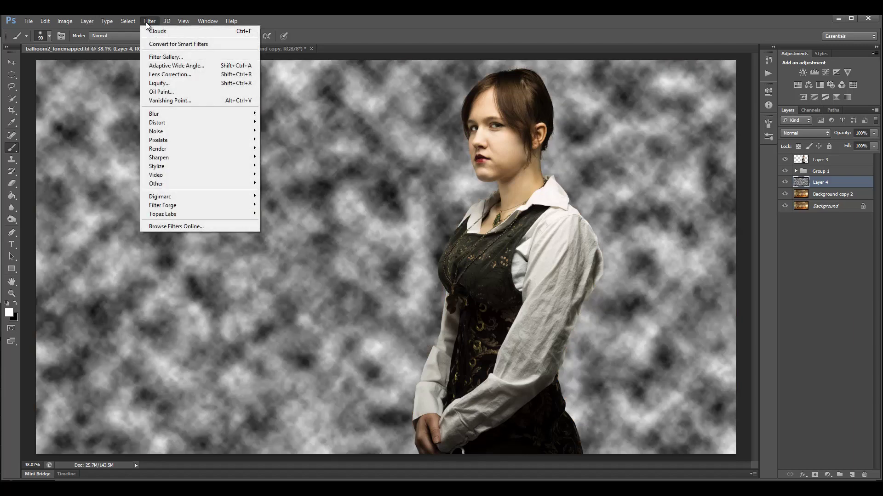
{"action": "mouse_move", "coordinate": [203, 148]}
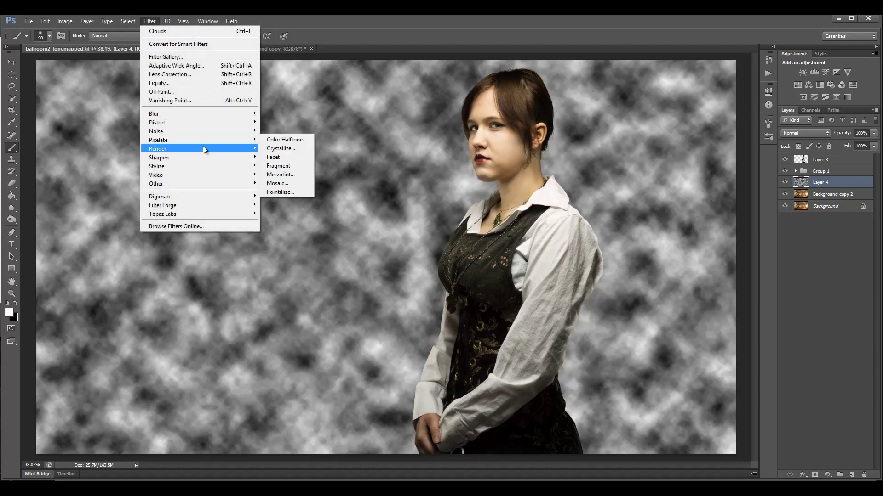
{"action": "left_click", "coordinate": [290, 156]}
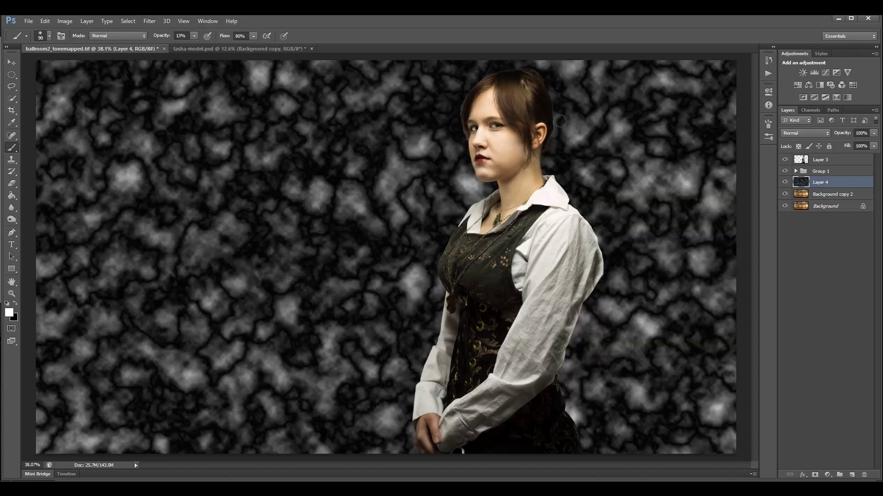
{"action": "key", "text": "ctrl+f"}
{"action": "key", "text": "ctrl+f"}
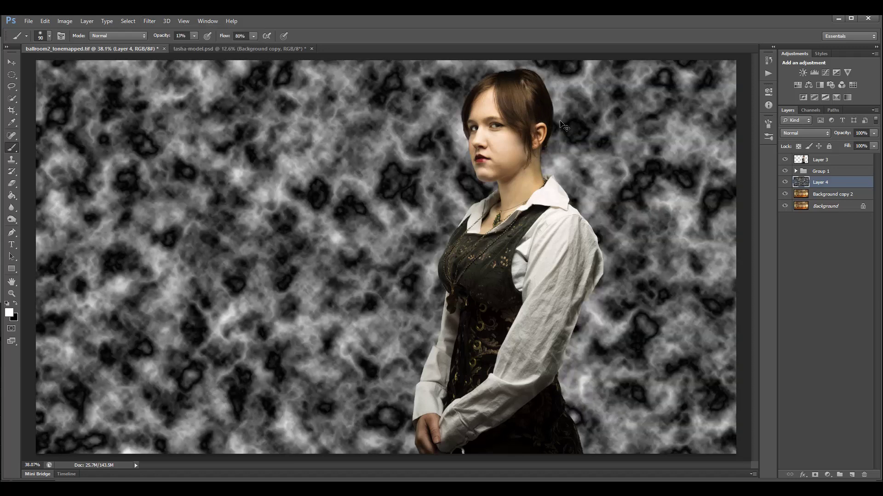
{"action": "key", "text": "ctrl+f"}
{"action": "key", "text": "ctrl+f"}
{"action": "key", "text": "ctrl+f"}
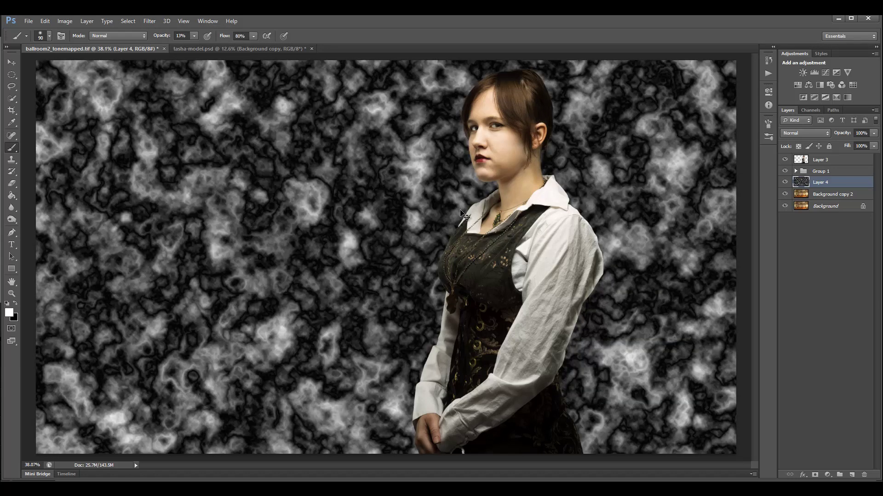
{"action": "key", "text": "ctrl+f"}
{"action": "key", "text": "ctrl+f"}
{"action": "key", "text": "ctrl+f"}
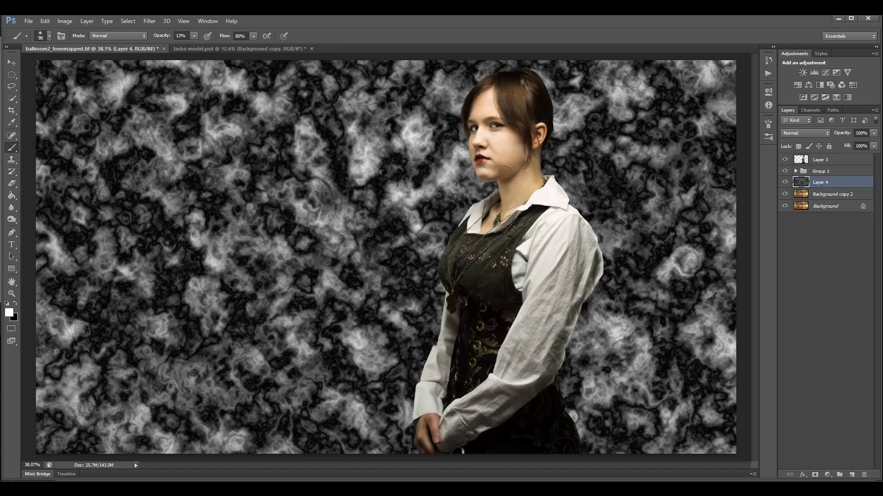
Apply a Radial Blur to the clouds layer with amount 100, Zoom method and Best quality, shifting the blur centre towards the woman's upper body.
{"action": "left_click", "coordinate": [151, 23]}
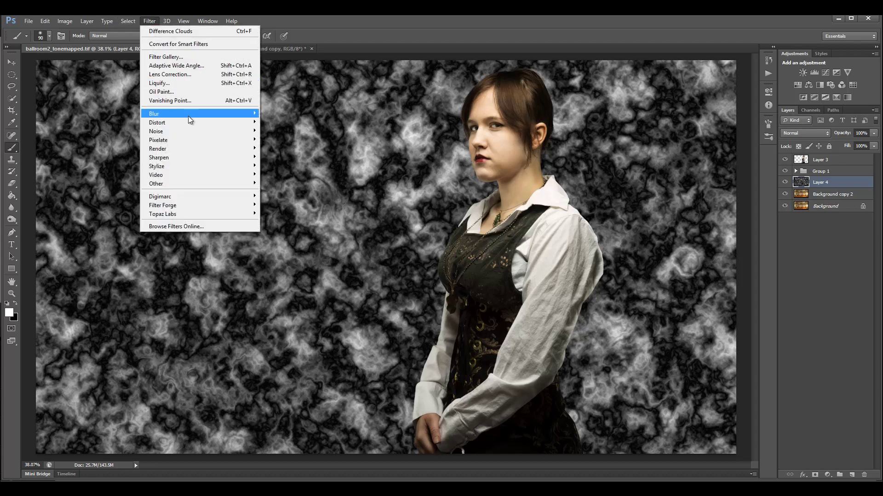
{"action": "mouse_move", "coordinate": [188, 115]}
{"action": "left_click", "coordinate": [299, 205]}
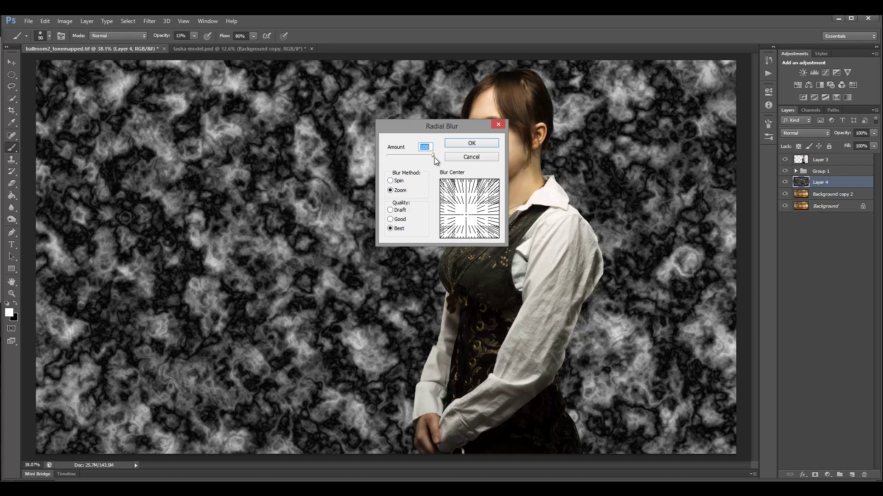
{"action": "left_click_drag", "start_coordinate": [466, 216], "coordinate": [482, 209]}
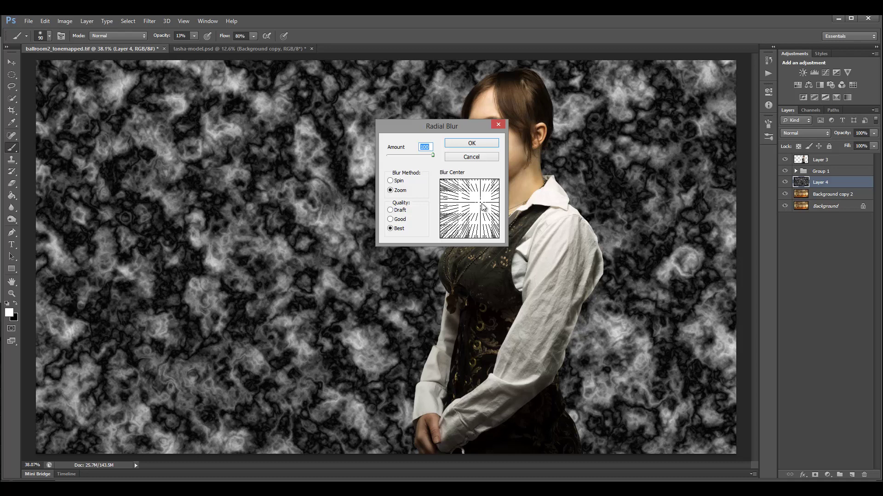
{"action": "left_click", "coordinate": [478, 144]}
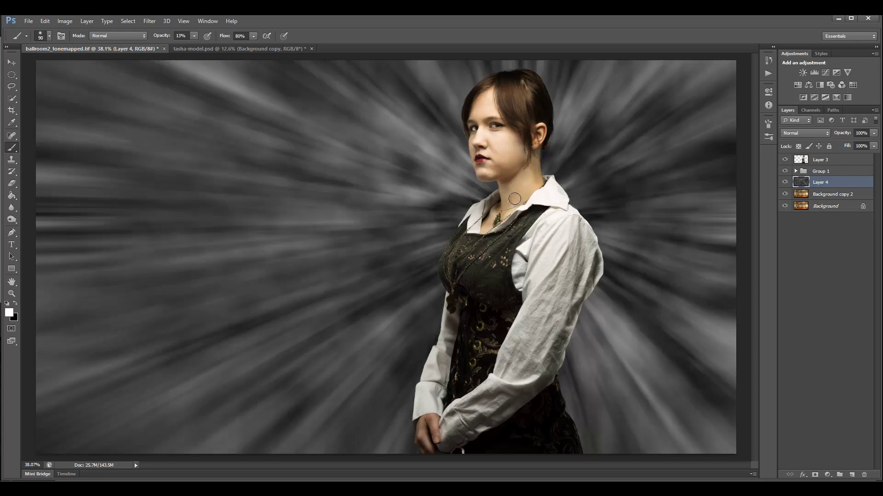
Set the blurred clouds layer's blend mode to Soft Light.
{"action": "left_click", "coordinate": [823, 133]}
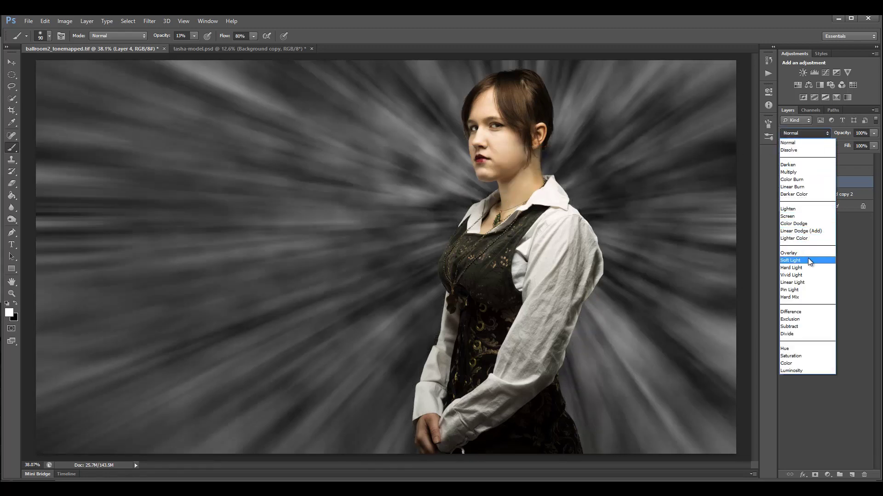
{"action": "left_click", "coordinate": [807, 260]}
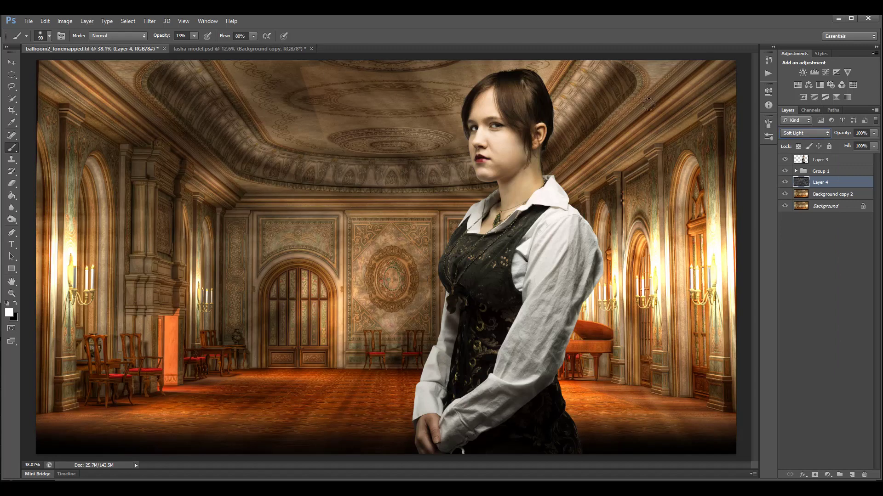
Try the Screen blend mode with a lower fill on the light-rays layer, and return it to Soft Light at 100% fill.
{"action": "left_click", "coordinate": [812, 136]}
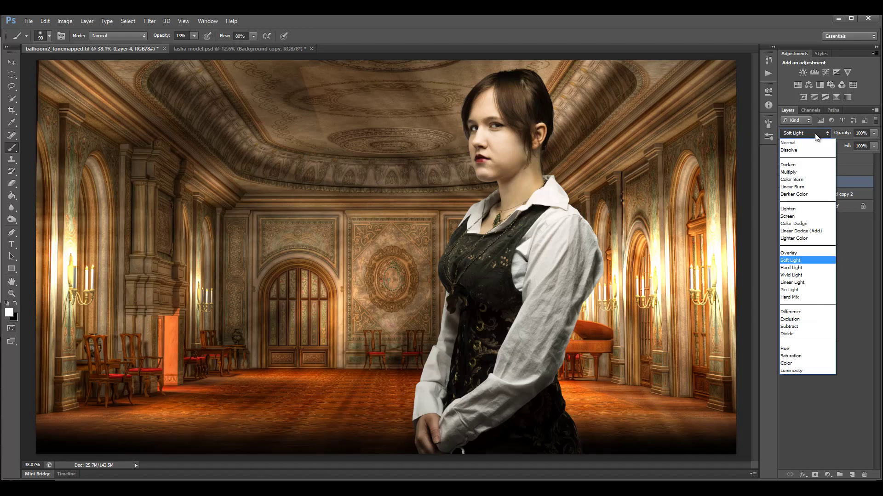
{"action": "left_click", "coordinate": [814, 214]}
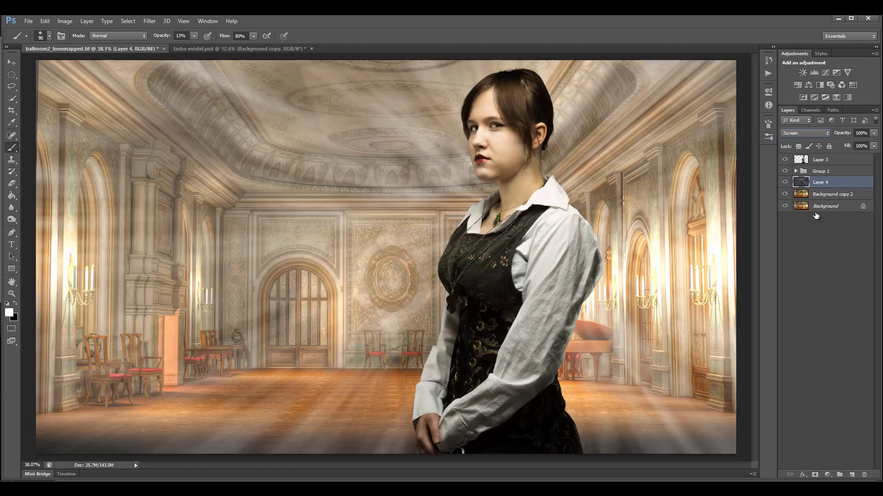
{"action": "left_click", "coordinate": [873, 147]}
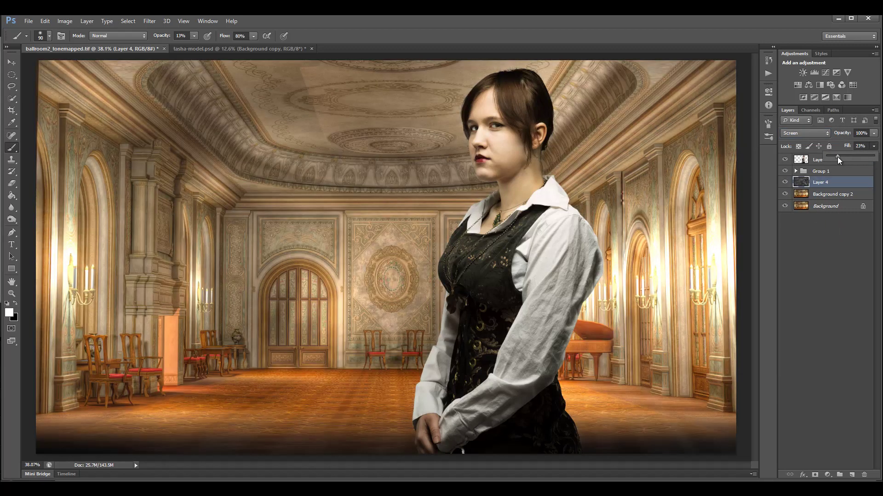
{"action": "left_click_drag", "start_coordinate": [837, 156], "coordinate": [878, 159]}
{"action": "left_click", "coordinate": [820, 133]}
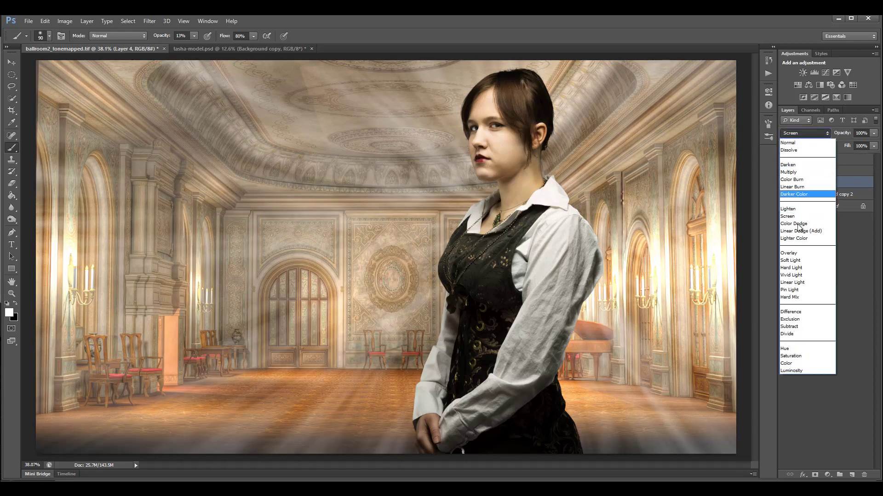
{"action": "left_click", "coordinate": [803, 260]}
Compare the image with and without the light-rays layer, and set that layer's fill to 60%.
{"action": "left_click", "coordinate": [785, 183]}
{"action": "left_click", "coordinate": [785, 182]}
{"action": "left_click", "coordinate": [785, 183]}
{"action": "left_click", "coordinate": [785, 183]}
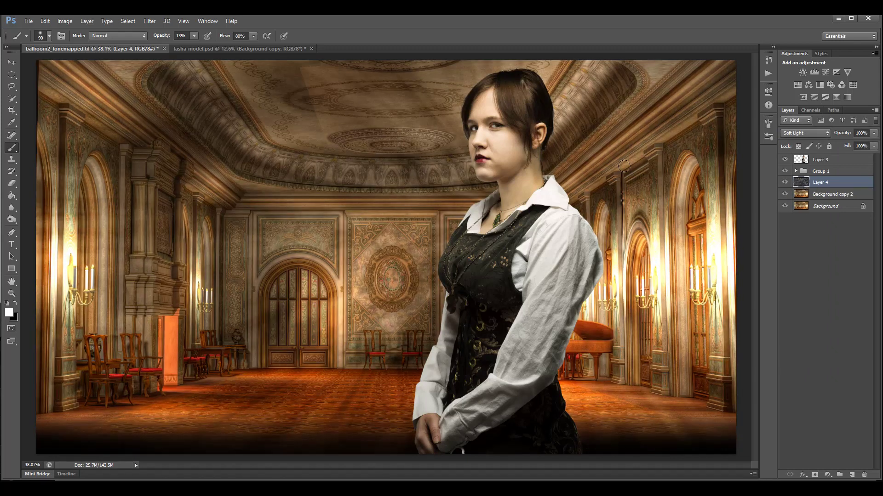
{"action": "left_click", "coordinate": [874, 146]}
{"action": "left_click_drag", "start_coordinate": [875, 156], "coordinate": [852, 158]}
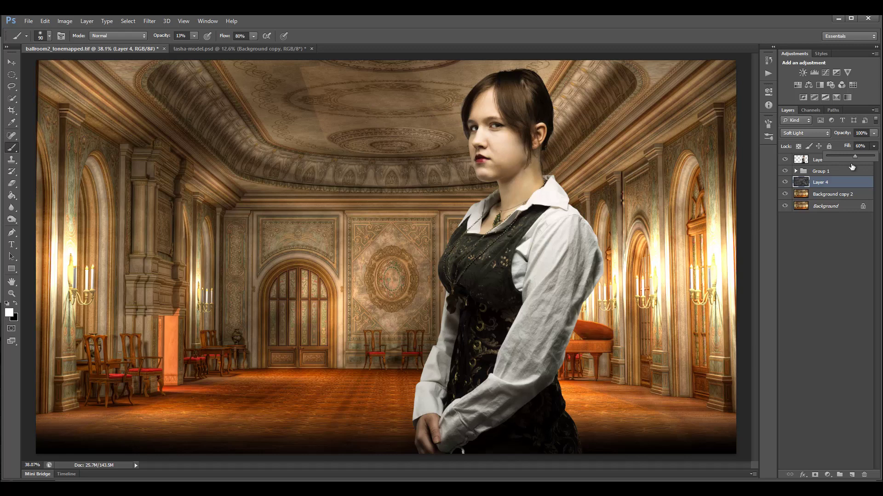
Stamp all visible layers into a new layer above Layer 3 and duplicate the stamped layer.
{"action": "left_click", "coordinate": [848, 160]}
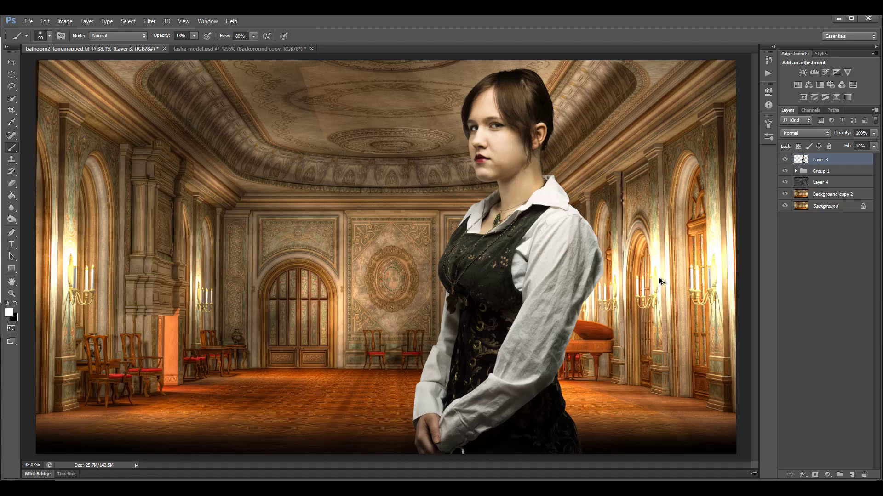
{"action": "key", "text": "ctrl+shift+alt+e"}
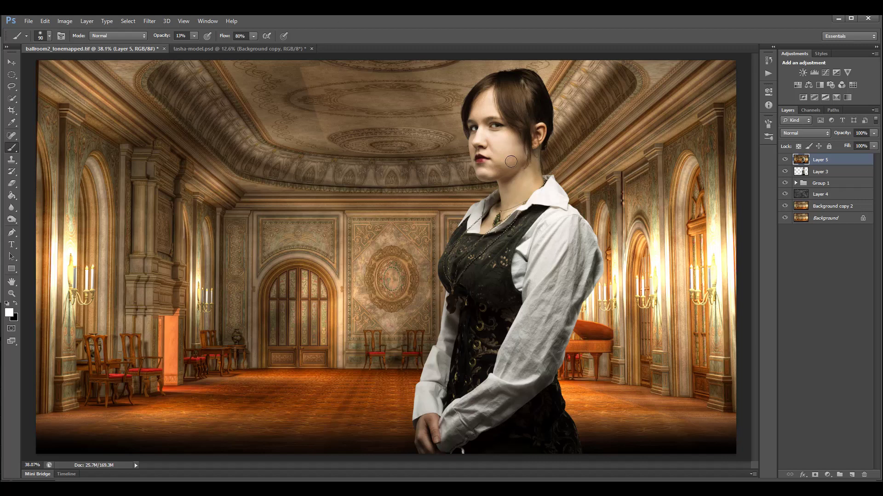
{"action": "left_click_drag", "start_coordinate": [843, 161], "coordinate": [851, 473]}
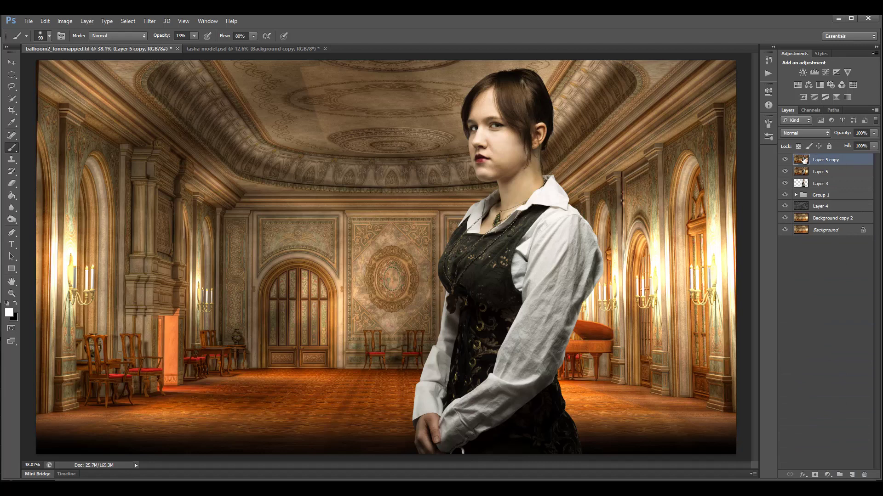
Convert the duplicated stamped layer to black and white with Reds 268, Yellows 55, Greens 13, Cyans -56, Blues -60 and lowered Magentas.
{"action": "left_click", "coordinate": [68, 22]}
{"action": "mouse_move", "coordinate": [78, 46]}
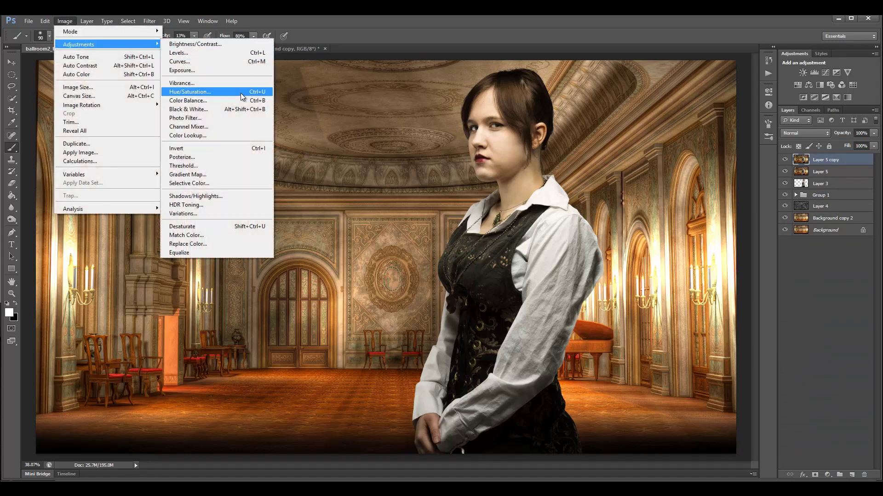
{"action": "left_click", "coordinate": [237, 108]}
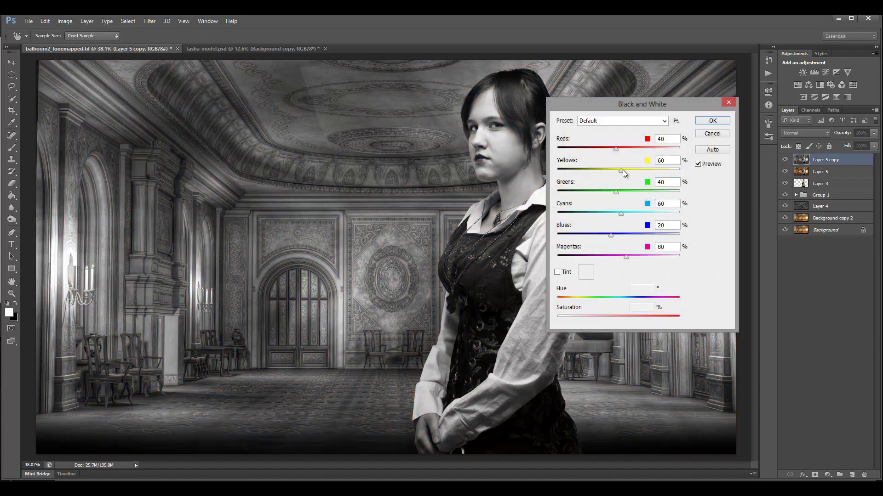
{"action": "left_click_drag", "start_coordinate": [618, 153], "coordinate": [673, 156]}
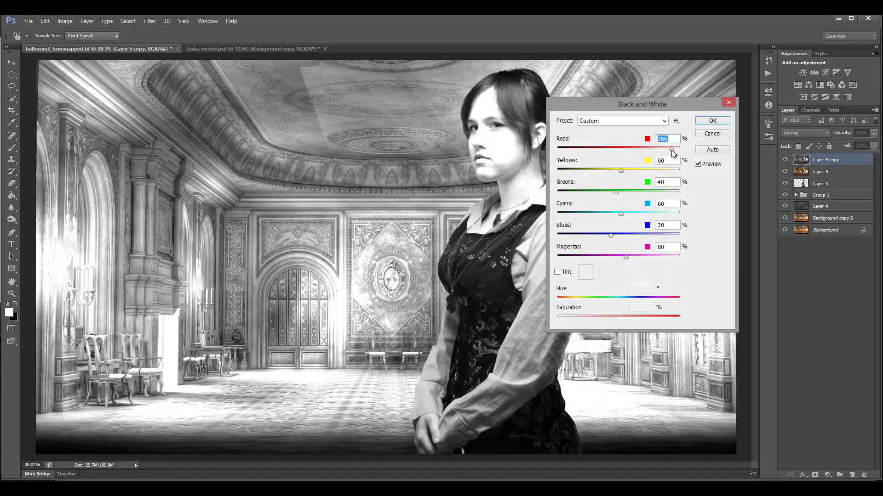
{"action": "left_click_drag", "start_coordinate": [655, 105], "coordinate": [707, 111]}
{"action": "left_click_drag", "start_coordinate": [723, 158], "coordinate": [724, 157]}
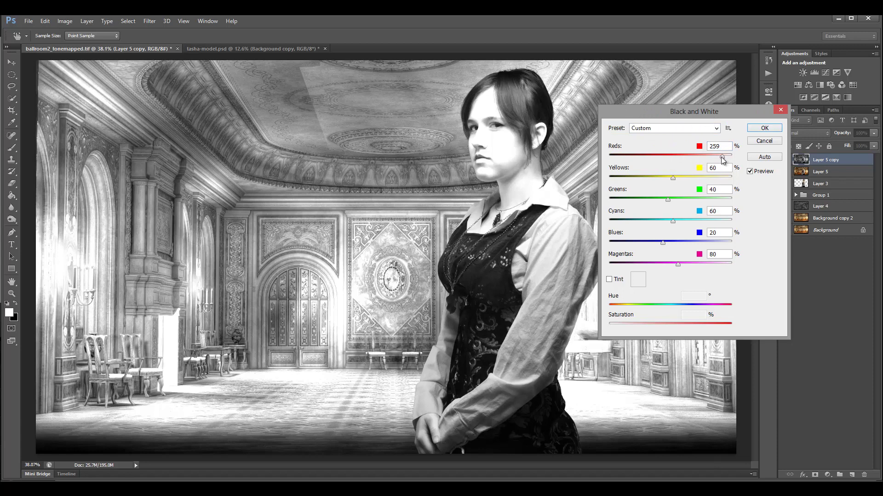
{"action": "left_click_drag", "start_coordinate": [672, 178], "coordinate": [661, 199]}
{"action": "left_click_drag", "start_coordinate": [657, 221], "coordinate": [630, 264]}
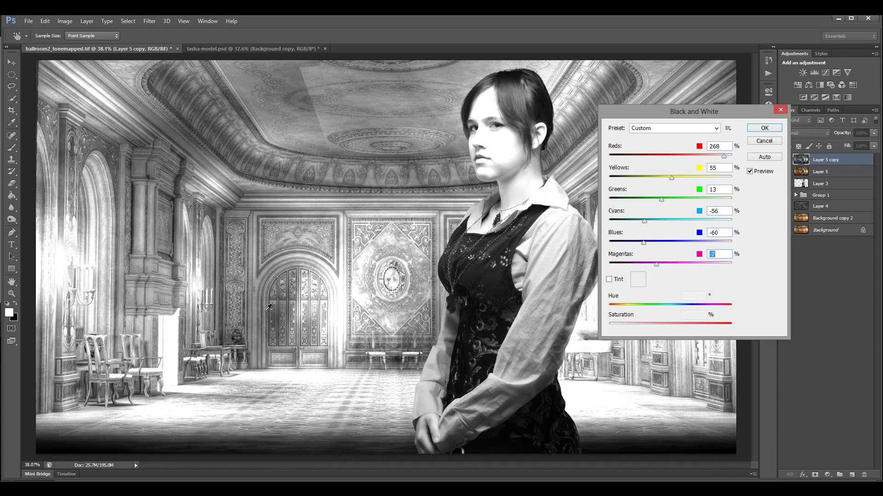
{"action": "left_click", "coordinate": [762, 129]}
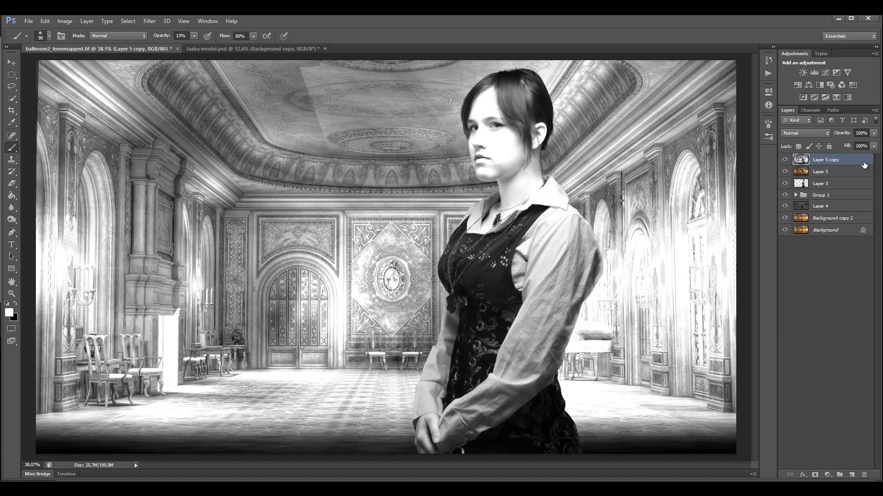
Apply a light Gaussian Blur to the black-and-white layer.
{"action": "left_click", "coordinate": [149, 21]}
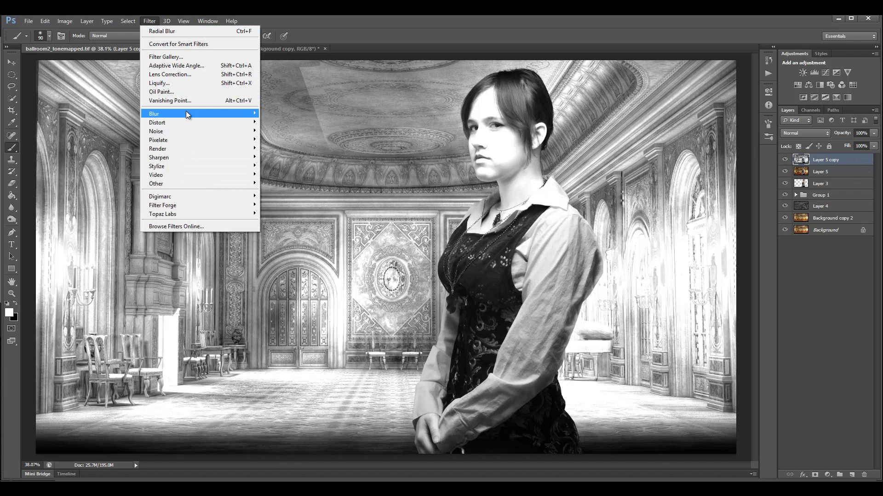
{"action": "mouse_move", "coordinate": [186, 112]}
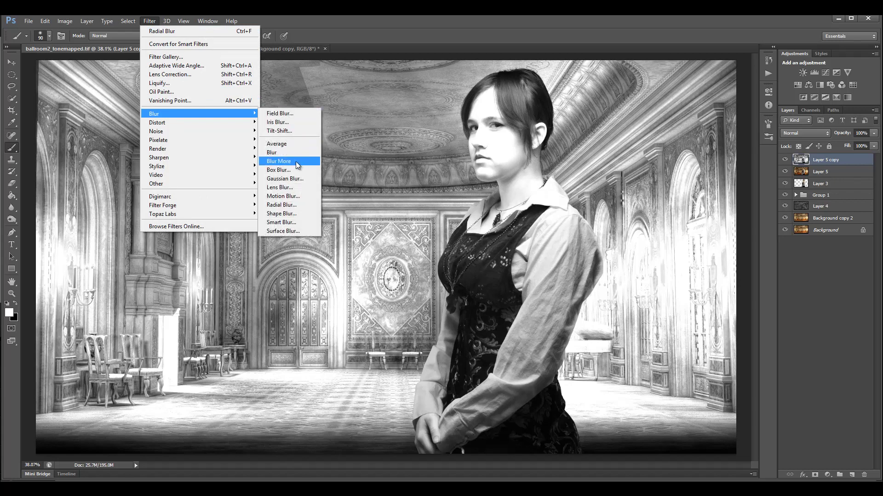
{"action": "left_click", "coordinate": [294, 178]}
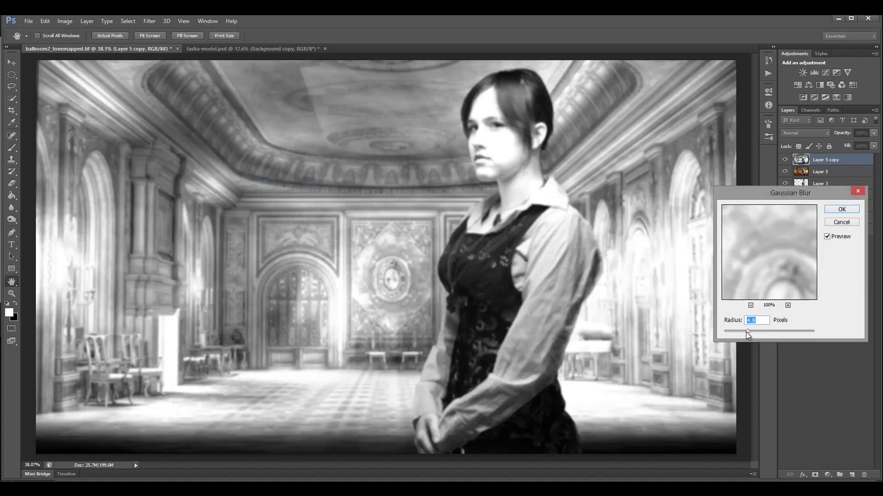
{"action": "left_click_drag", "start_coordinate": [748, 332], "coordinate": [743, 332]}
{"action": "left_click", "coordinate": [842, 209]}
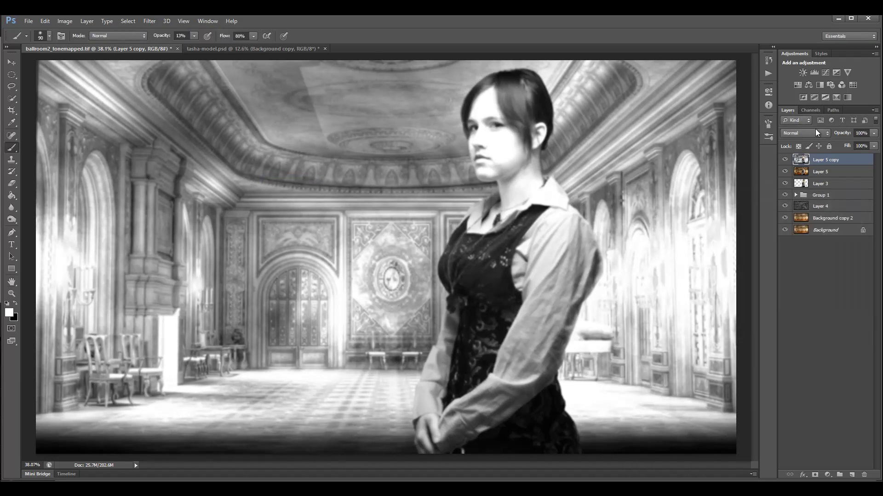
Set the blurred black-and-white layer to Soft Light at 56% fill, comparing the image with and without it.
{"action": "left_click", "coordinate": [816, 133]}
{"action": "left_click", "coordinate": [802, 260]}
{"action": "left_click", "coordinate": [785, 160]}
{"action": "left_click", "coordinate": [785, 160]}
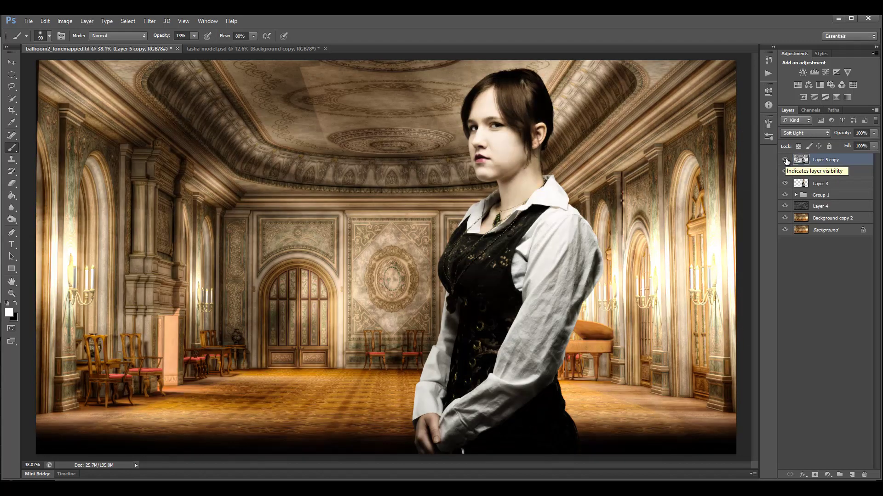
{"action": "left_click", "coordinate": [785, 161]}
{"action": "left_click", "coordinate": [785, 160]}
{"action": "left_click", "coordinate": [873, 147]}
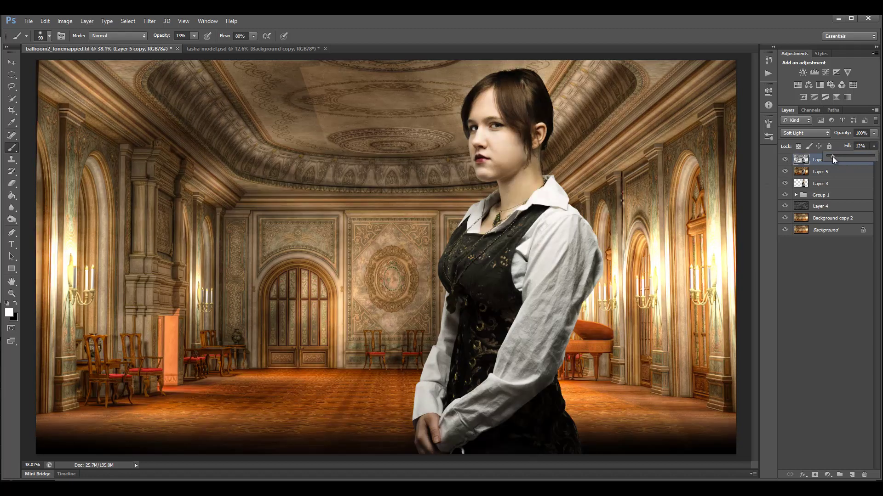
{"action": "left_click_drag", "start_coordinate": [832, 157], "coordinate": [852, 157]}
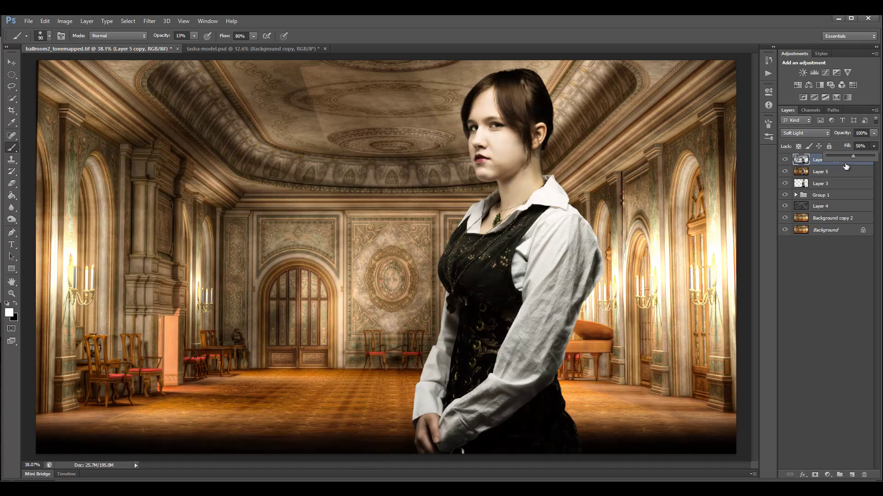
Add a black mask to the Soft Light layer and paint white over the woman and back wall with a 600 px brush at 13% opacity.
{"action": "left_click", "coordinate": [816, 475]}
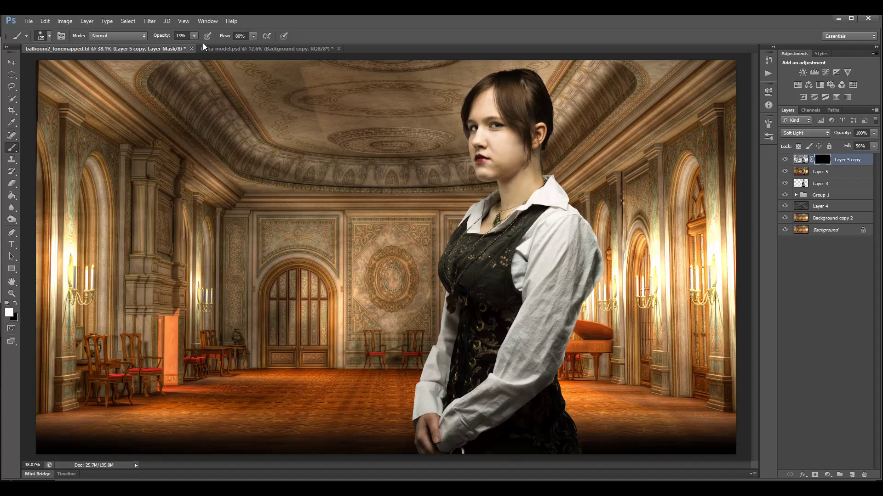
{"action": "key", "text": "bracketright"}
{"action": "key", "text": "bracketright"}
{"action": "key", "text": "bracketright"}
{"action": "key", "text": "bracketright"}
{"action": "key", "text": "bracketright"}
{"action": "key", "text": "bracketright"}
{"action": "key", "text": "bracketright"}
{"action": "key", "text": "bracketright"}
{"action": "mouse_move", "coordinate": [494, 137]}
{"action": "left_mouse_down"}
{"action": "mouse_move", "coordinate": [506, 265]}
{"action": "mouse_move", "coordinate": [479, 348]}
{"action": "mouse_move", "coordinate": [486, 267]}
{"action": "mouse_move", "coordinate": [479, 116]}
{"action": "mouse_move", "coordinate": [539, 352]}
{"action": "left_mouse_up"}
{"action": "left_click_drag", "start_coordinate": [349, 276], "coordinate": [368, 271]}
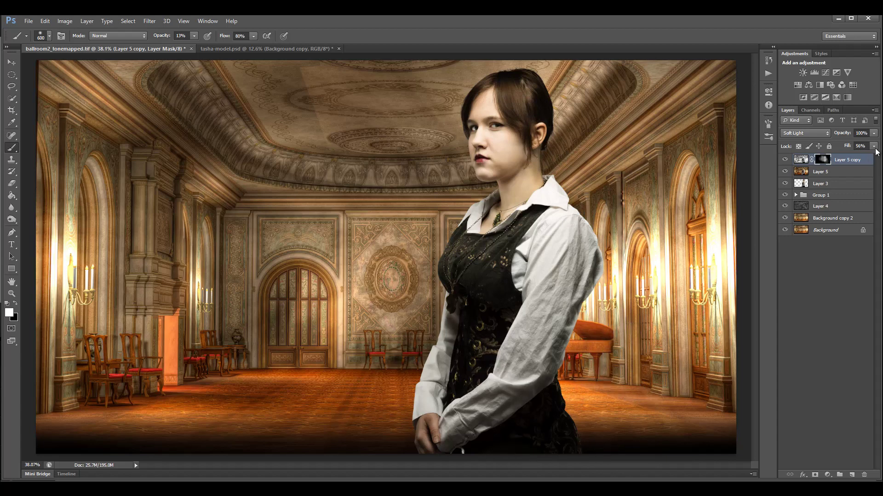
Set the masked layer to 58% fill, and invert its mask with black painted over the woman's sleeve and skirt.
{"action": "left_click_drag", "start_coordinate": [873, 146], "coordinate": [879, 168]}
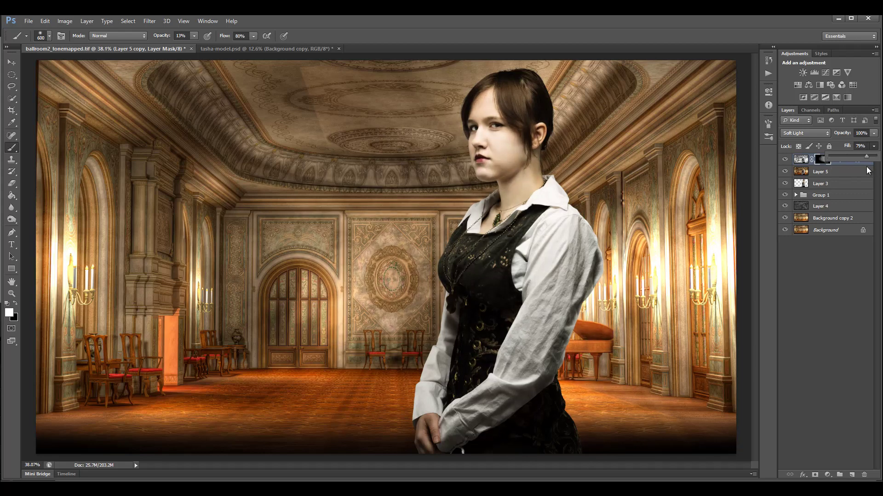
{"action": "left_click", "coordinate": [349, 267]}
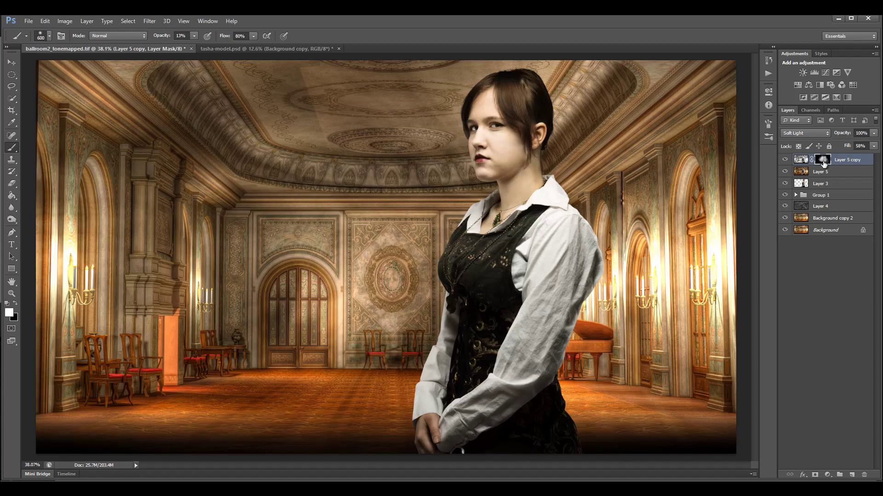
{"action": "left_click", "coordinate": [823, 159], "text": "shift"}
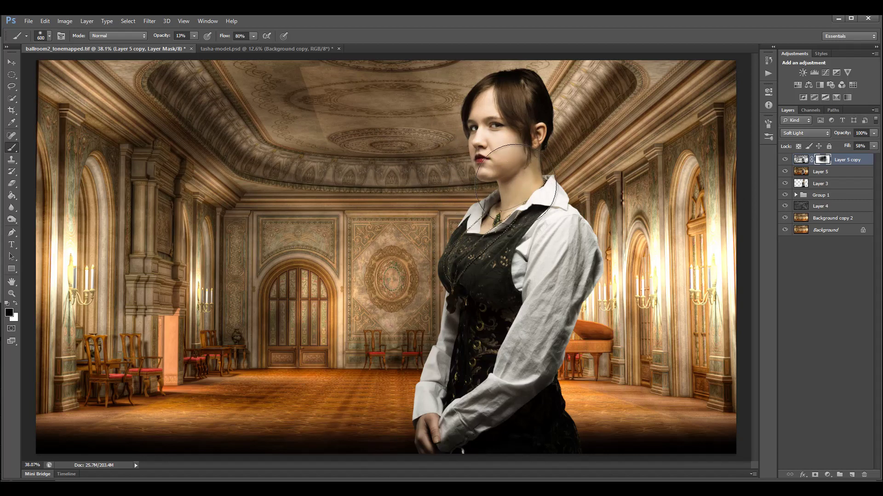
{"action": "mouse_move", "coordinate": [593, 349]}
{"action": "left_mouse_down"}
{"action": "mouse_move", "coordinate": [578, 392]}
{"action": "mouse_move", "coordinate": [575, 303]}
{"action": "mouse_move", "coordinate": [546, 359]}
{"action": "mouse_move", "coordinate": [569, 302]}
{"action": "mouse_move", "coordinate": [526, 368]}
{"action": "mouse_move", "coordinate": [563, 287]}
{"action": "mouse_move", "coordinate": [490, 395]}
{"action": "left_mouse_up"}
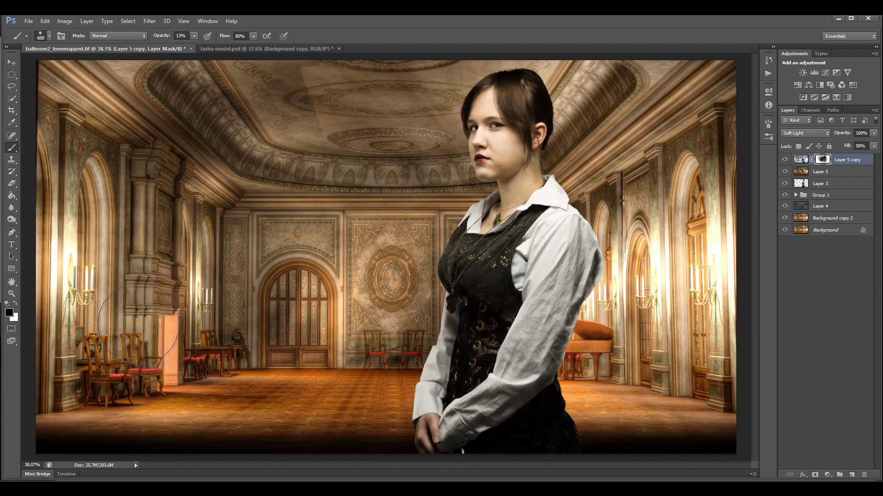
Raise the masked layer's fill to 79% and touch up its mask near the wall candles with a white 250 px brush.
{"action": "left_click", "coordinate": [16, 304]}
{"action": "key", "text": "bracketleft"}
{"action": "key", "text": "bracketleft"}
{"action": "key", "text": "bracketleft"}
{"action": "key", "text": "bracketleft"}
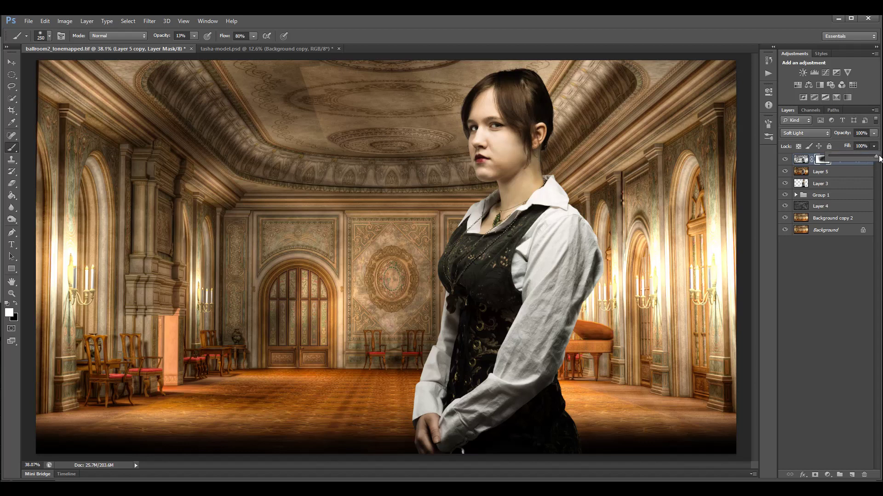
{"action": "mouse_move", "coordinate": [879, 159]}
{"action": "left_mouse_down"}
{"action": "mouse_move", "coordinate": [840, 158]}
{"action": "mouse_move", "coordinate": [882, 161]}
{"action": "mouse_move", "coordinate": [866, 159]}
{"action": "left_mouse_up"}
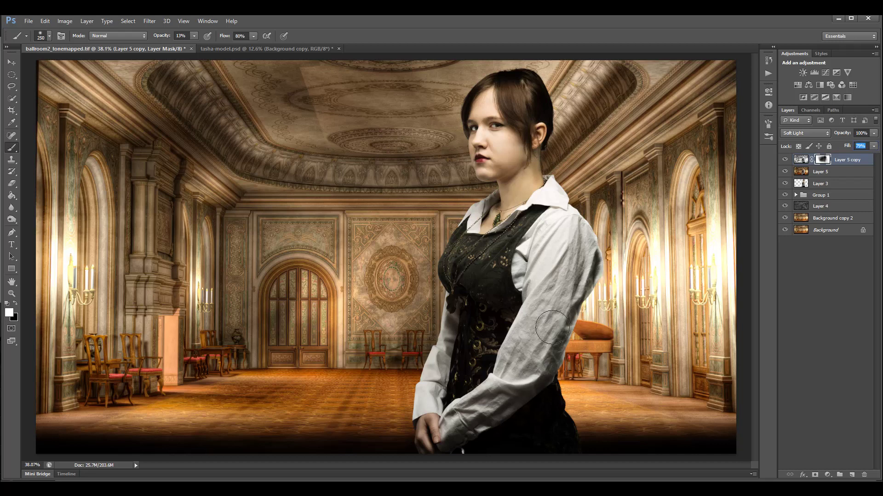
{"action": "left_click", "coordinate": [615, 283]}
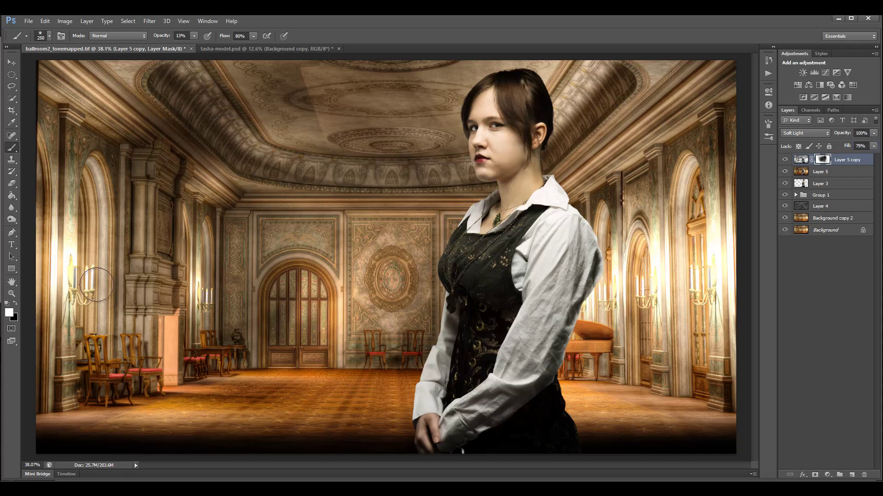
{"action": "key", "text": "x"}
Stamp all visible layers into a new layer above Layer 5 copy.
{"action": "left_click", "coordinate": [799, 162]}
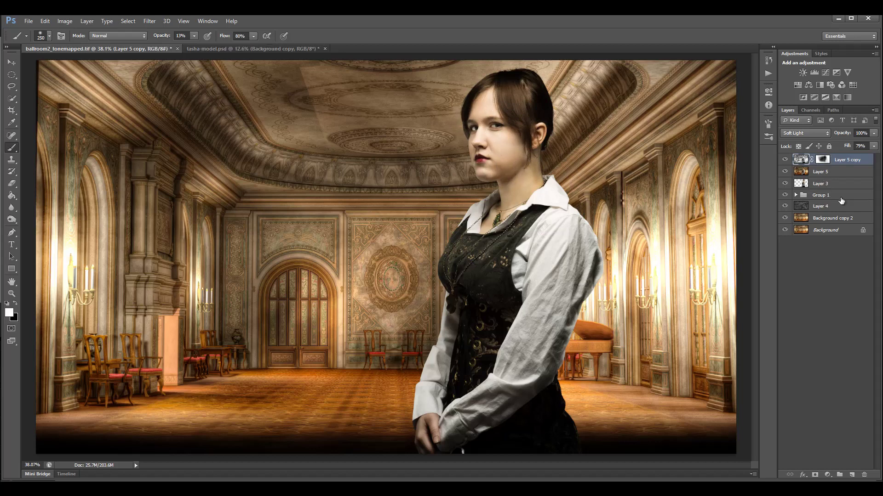
{"action": "key", "text": "ctrl+alt+shift+e"}
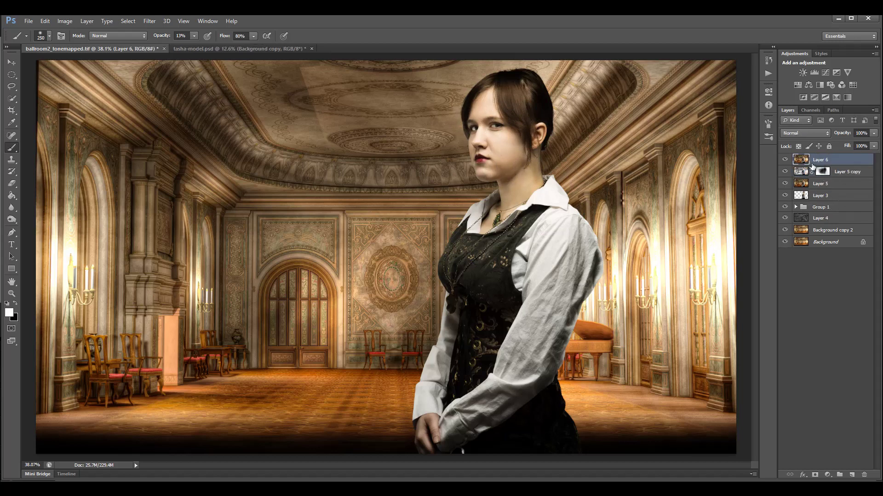
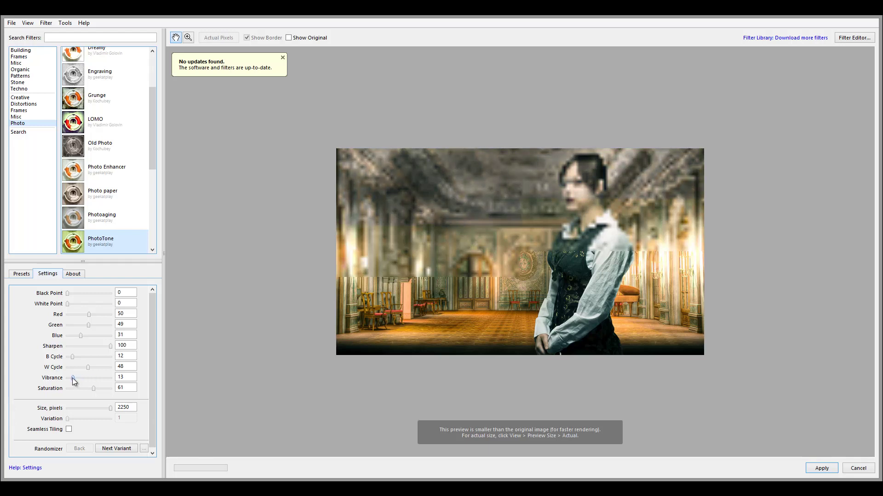
Set the PhotoTone filter to Vibrance 66, Saturation 61, W Cycle 50 and B Cycle 12, and apply it to the stamped layer.
{"action": "left_click_drag", "start_coordinate": [73, 378], "coordinate": [91, 387]}
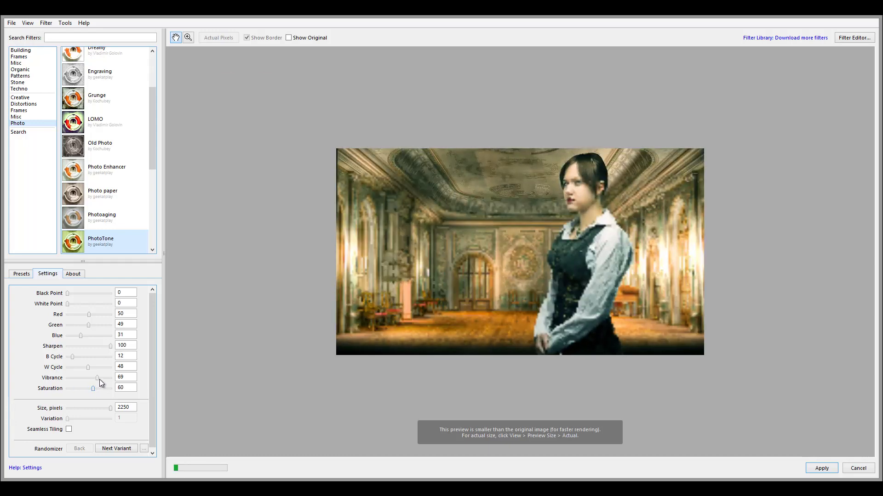
{"action": "mouse_move", "coordinate": [96, 378]}
{"action": "left_mouse_down"}
{"action": "mouse_move", "coordinate": [93, 390]}
{"action": "mouse_move", "coordinate": [104, 367]}
{"action": "mouse_move", "coordinate": [89, 367]}
{"action": "left_mouse_up"}
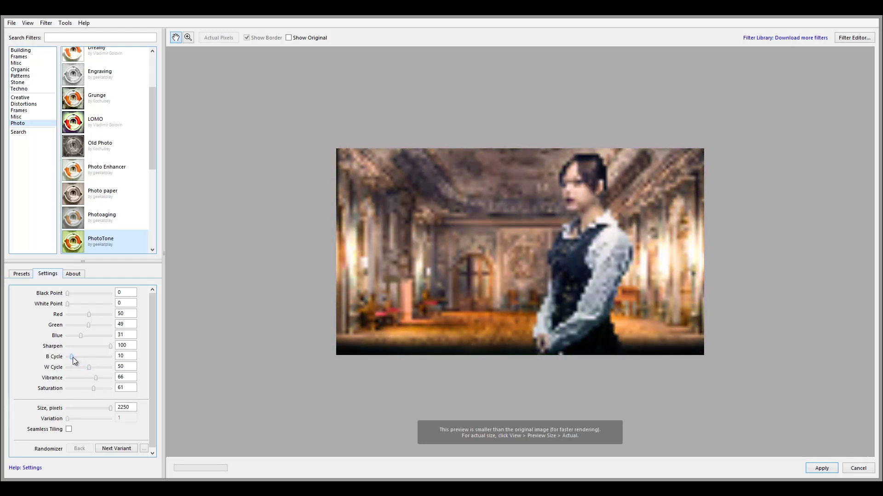
{"action": "left_click_drag", "start_coordinate": [73, 357], "coordinate": [73, 358]}
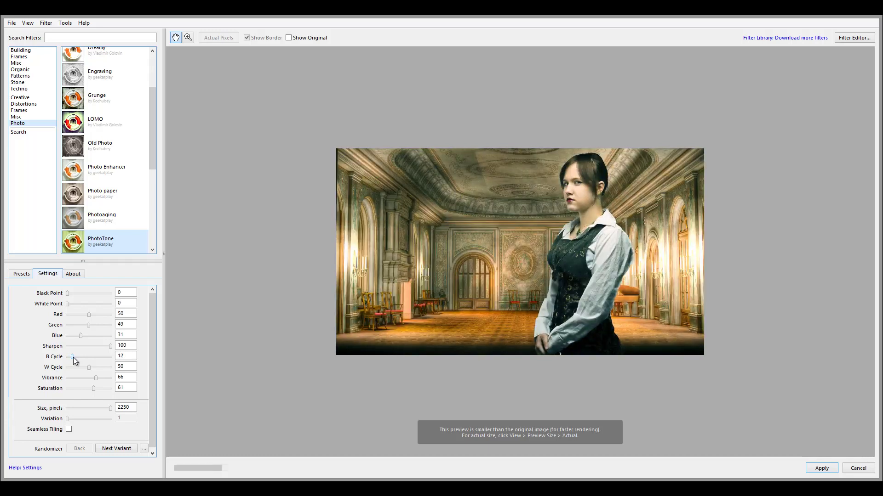
{"action": "left_click", "coordinate": [821, 468]}
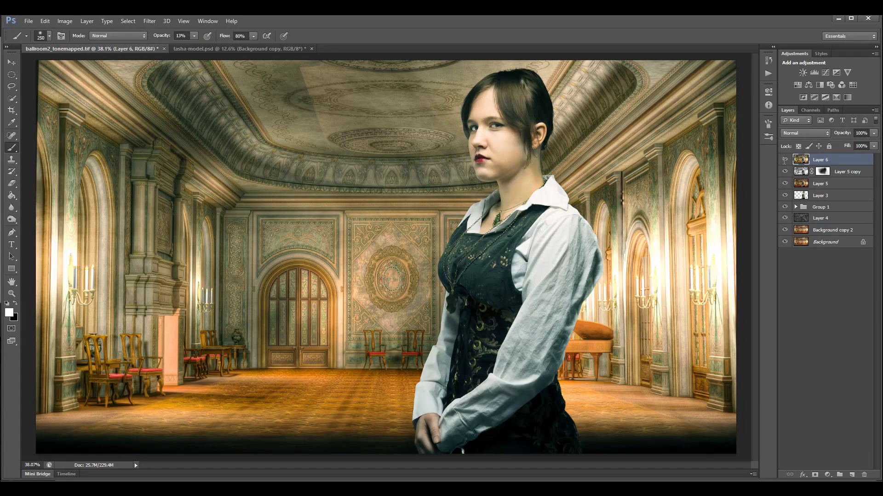
Compare the image with and without the PhotoTone layer, and set that layer's fill to 50%.
{"action": "left_click", "coordinate": [785, 160]}
{"action": "left_click", "coordinate": [785, 160]}
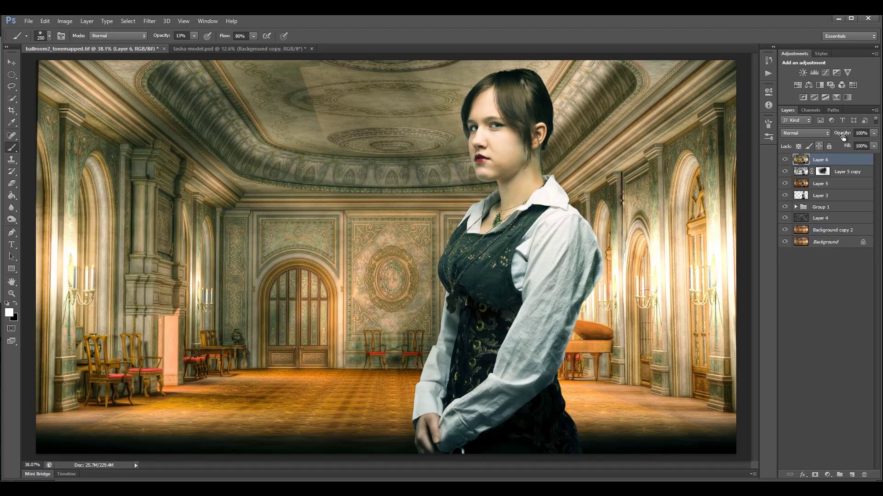
{"action": "left_click", "coordinate": [873, 146]}
{"action": "left_click_drag", "start_coordinate": [872, 158], "coordinate": [842, 159]}
{"action": "mouse_move", "coordinate": [861, 157]}
{"action": "left_mouse_down"}
{"action": "mouse_move", "coordinate": [833, 157]}
{"action": "mouse_move", "coordinate": [874, 157]}
{"action": "mouse_move", "coordinate": [849, 158]}
{"action": "left_mouse_up"}
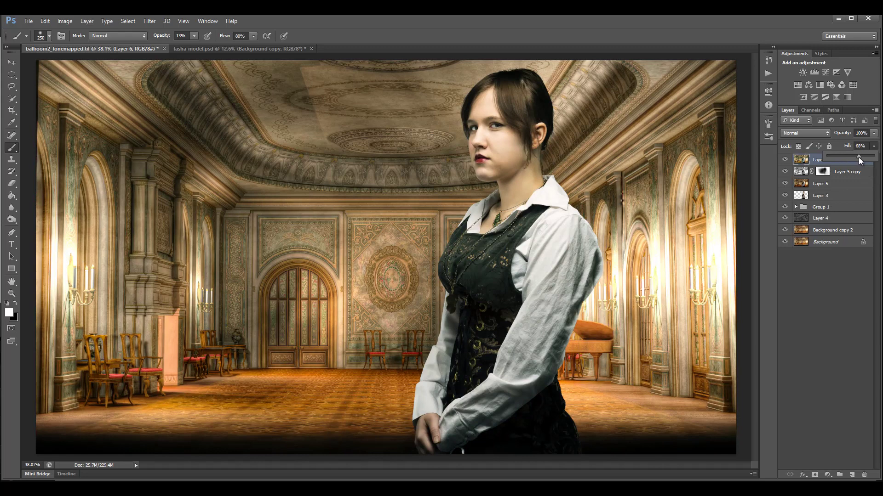
{"action": "mouse_move", "coordinate": [843, 157]}
{"action": "left_mouse_down"}
{"action": "mouse_move", "coordinate": [823, 158]}
{"action": "mouse_move", "coordinate": [831, 157]}
{"action": "left_mouse_up"}
{"action": "left_click", "coordinate": [810, 165]}
Add a Curves adjustment layer on top and pull the curve's white point down to black.
{"action": "left_click", "coordinate": [827, 474]}
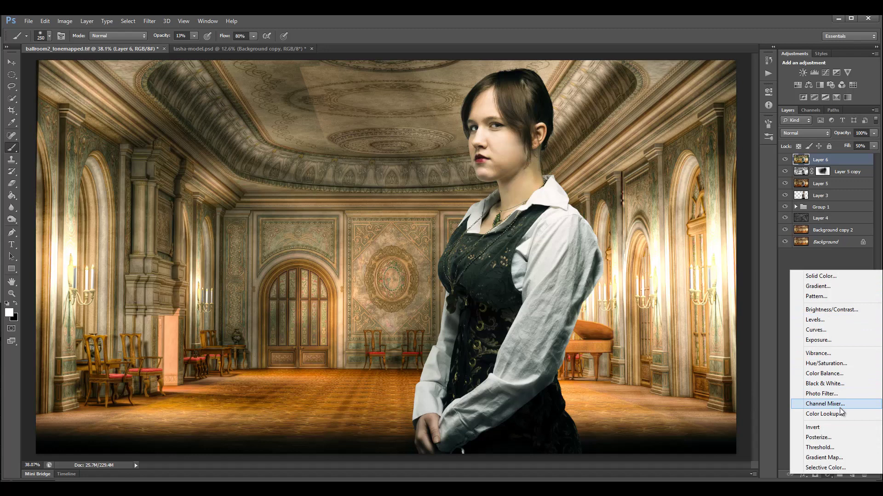
{"action": "left_click", "coordinate": [830, 330]}
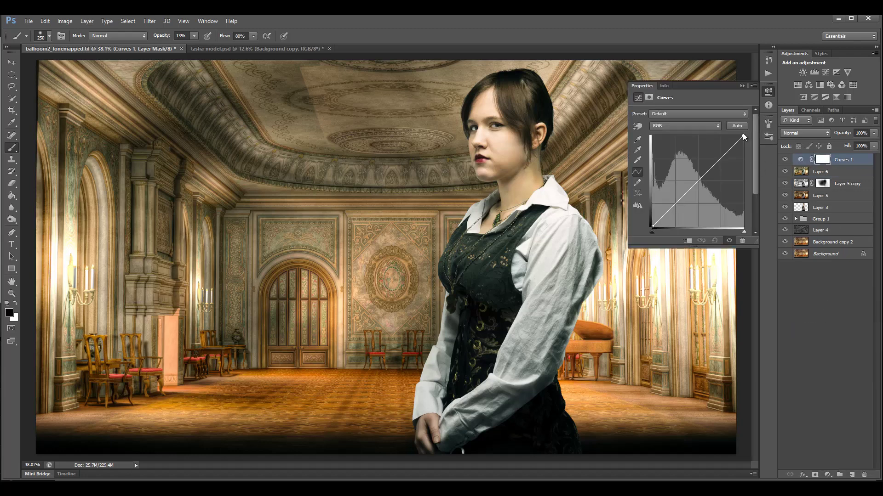
{"action": "left_click_drag", "start_coordinate": [743, 133], "coordinate": [757, 243]}
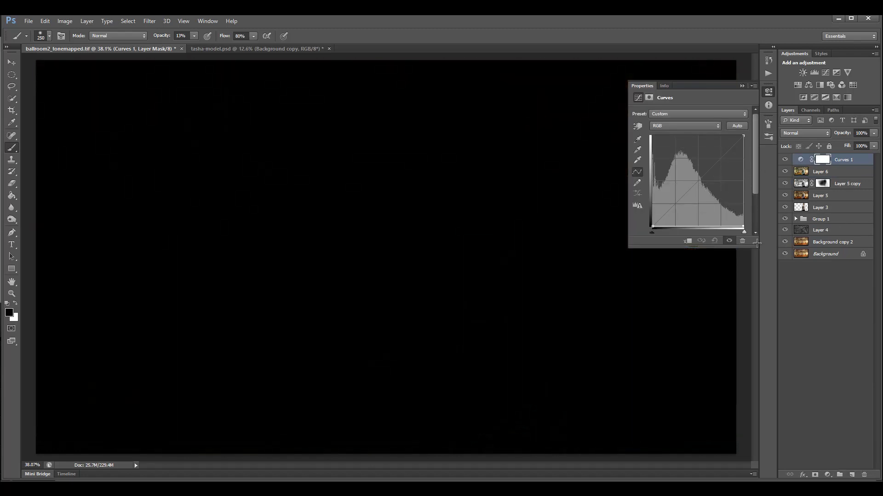
Select a rectangle slightly inset from the canvas edges, fill it with black on the Curves layer mask, and deselect.
{"action": "left_click", "coordinate": [12, 76]}
{"action": "right_click", "coordinate": [14, 79]}
{"action": "left_click", "coordinate": [95, 76]}
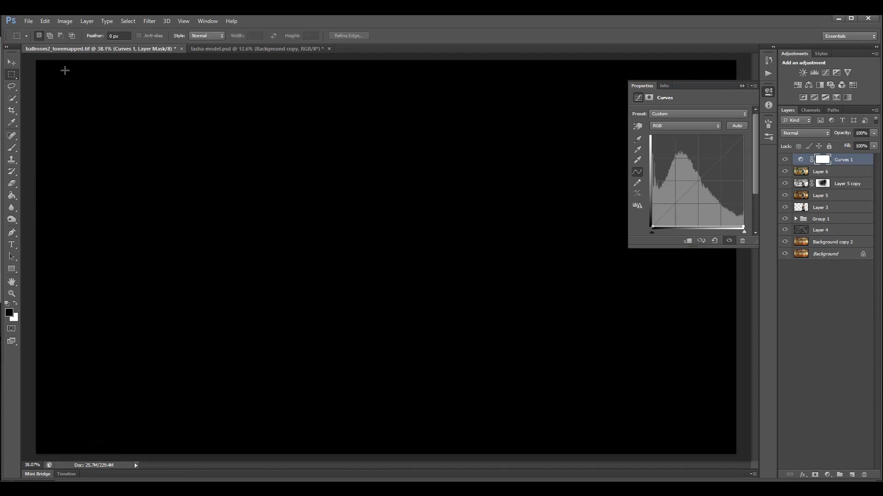
{"action": "left_click_drag", "start_coordinate": [65, 70], "coordinate": [709, 429]}
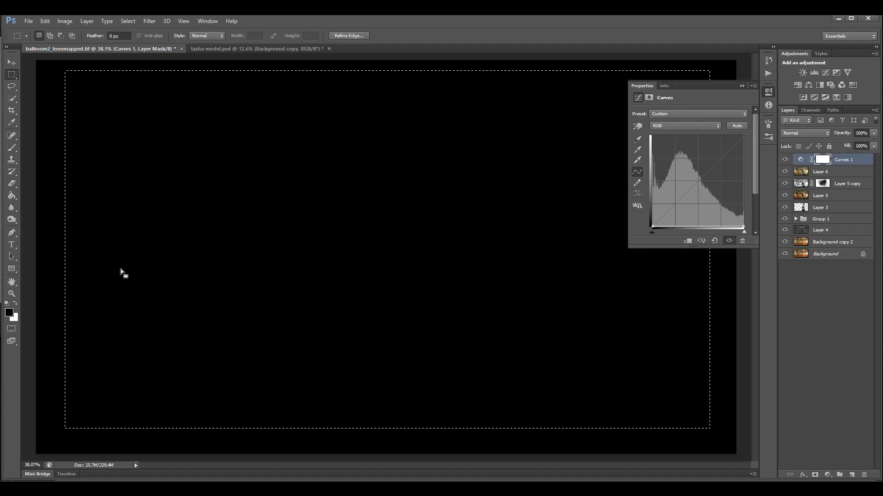
{"action": "left_click", "coordinate": [11, 195]}
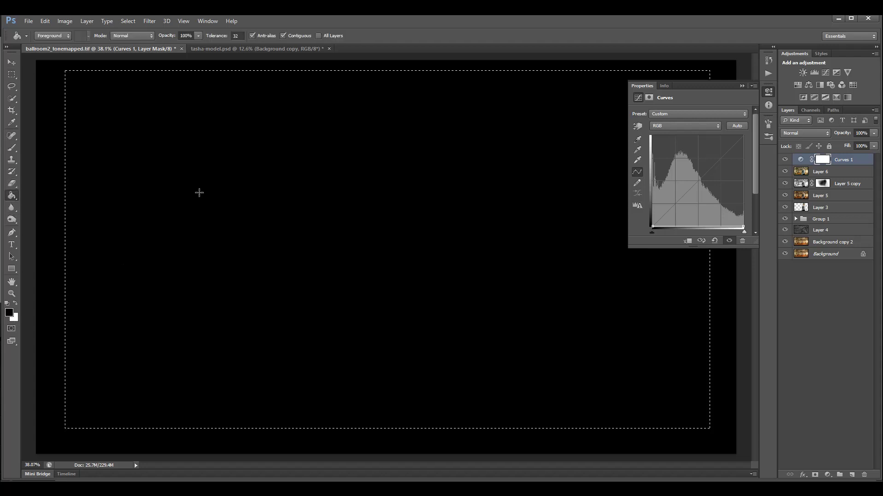
{"action": "left_click", "coordinate": [102, 101]}
{"action": "key", "text": "m"}
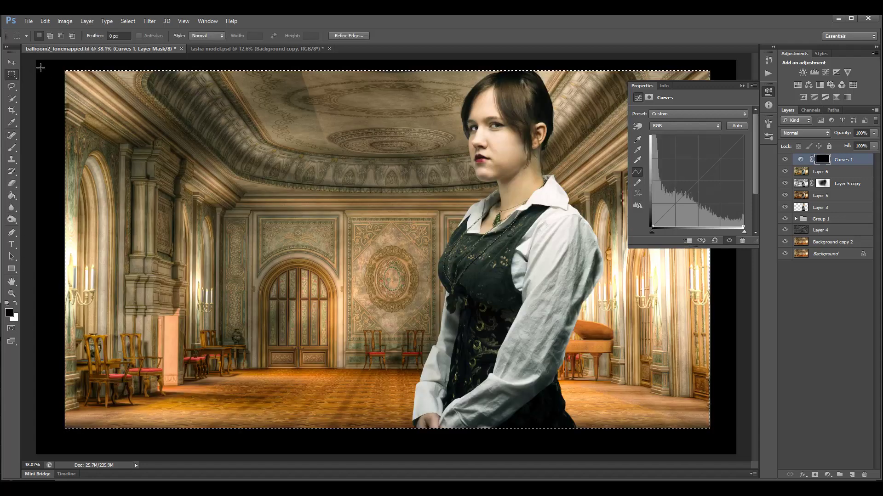
{"action": "left_click", "coordinate": [44, 80]}
Feather the Curves layer mask into a soft vignette edge and set the Curves layer's blend mode to Soft Light.
{"action": "left_click", "coordinate": [647, 97]}
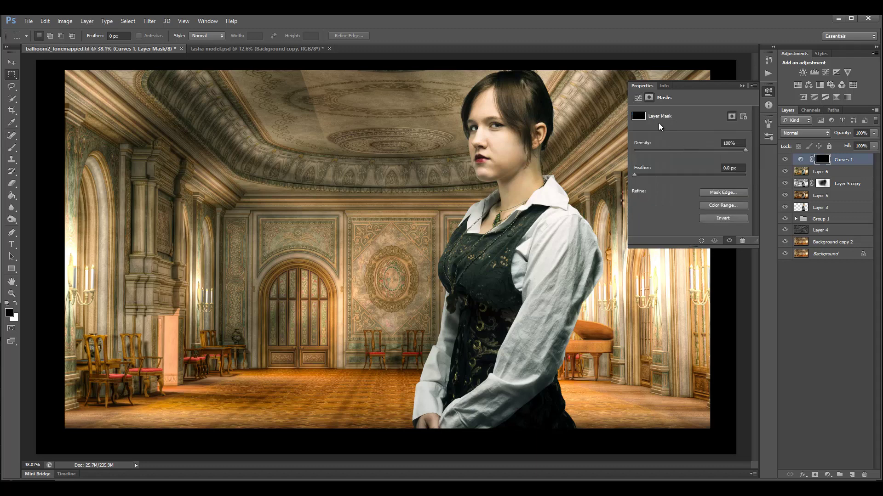
{"action": "left_click_drag", "start_coordinate": [634, 175], "coordinate": [709, 178]}
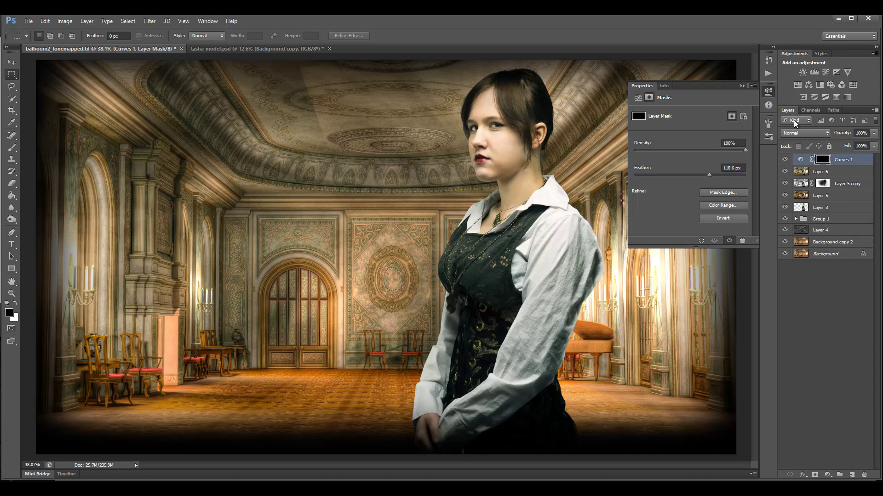
{"action": "left_click", "coordinate": [809, 132]}
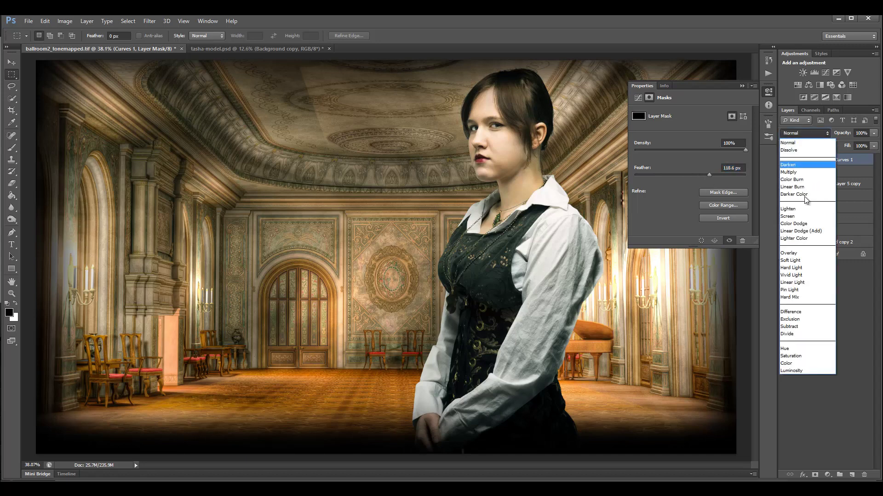
{"action": "left_click", "coordinate": [809, 261]}
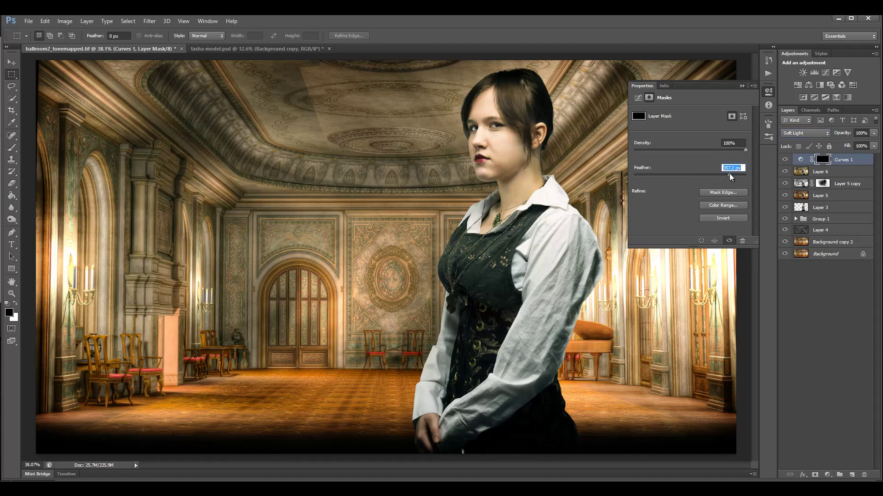
{"action": "left_click_drag", "start_coordinate": [729, 173], "coordinate": [716, 172]}
Compare the image with and without the Curves vignette, and examine the model's dress and face at 100% zoom.
{"action": "left_click", "coordinate": [783, 159]}
{"action": "left_click", "coordinate": [784, 160]}
{"action": "left_click", "coordinate": [783, 160]}
{"action": "left_click", "coordinate": [783, 160]}
{"action": "left_click", "coordinate": [784, 159]}
{"action": "left_click", "coordinate": [783, 159]}
{"action": "left_click", "coordinate": [769, 92]}
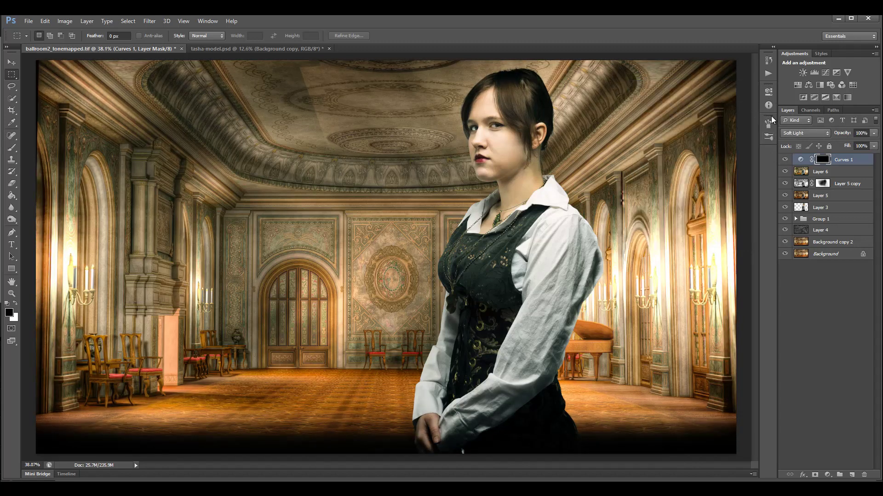
{"action": "left_click", "coordinate": [12, 293]}
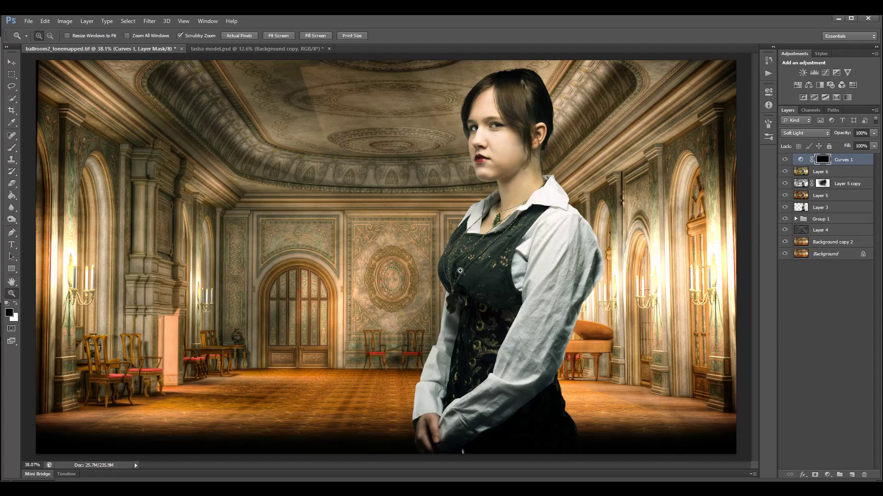
{"action": "mouse_move", "coordinate": [488, 270]}
{"action": "left_mouse_down"}
{"action": "mouse_move", "coordinate": [467, 269]}
{"action": "mouse_move", "coordinate": [511, 265]}
{"action": "mouse_move", "coordinate": [500, 266]}
{"action": "left_mouse_up"}
{"action": "double_click", "coordinate": [15, 298]}
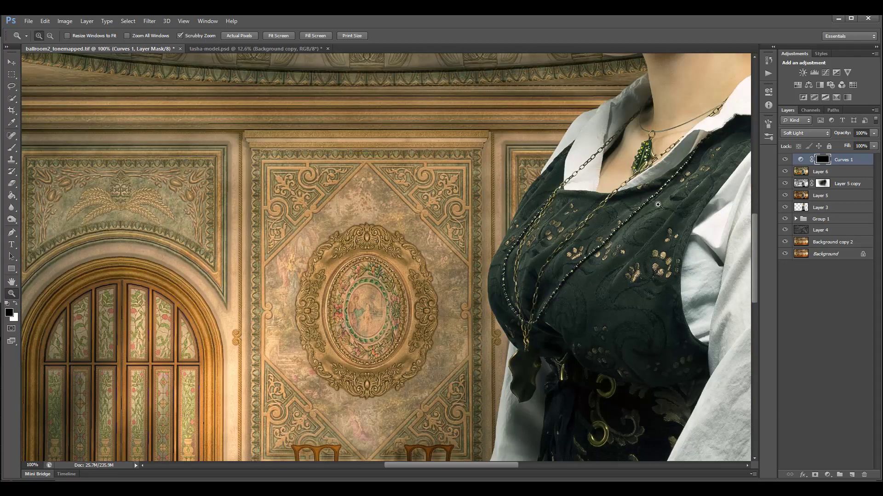
{"action": "scroll", "coordinate": [658, 205], "scroll_direction": "up", "scroll_amount": 10}
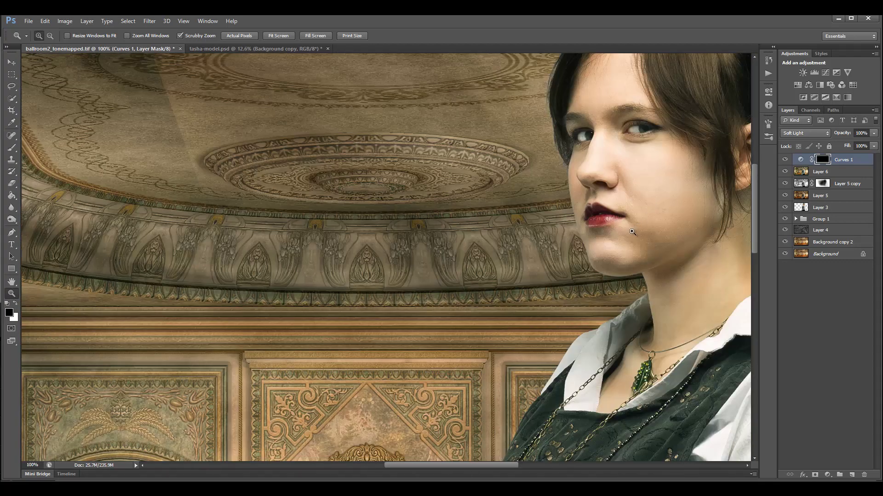
{"action": "left_click_drag", "start_coordinate": [624, 233], "coordinate": [572, 252]}
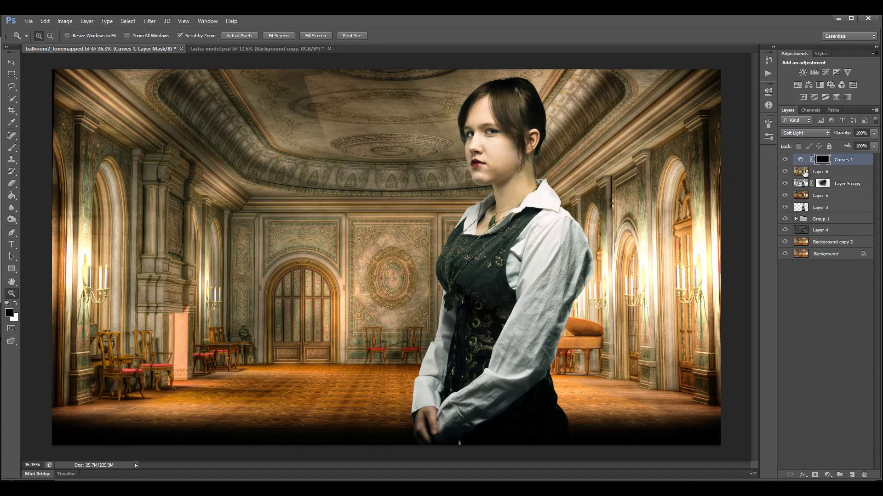
Stamp all visible layers into a new layer above Curves 1 and duplicate the stamped layer.
{"action": "left_click", "coordinate": [855, 162]}
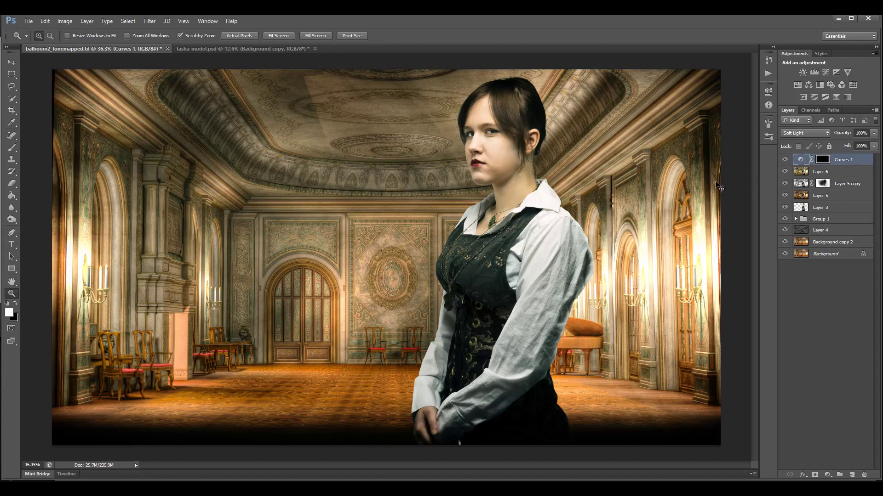
{"action": "key", "text": "ctrl+shift+alt+e"}
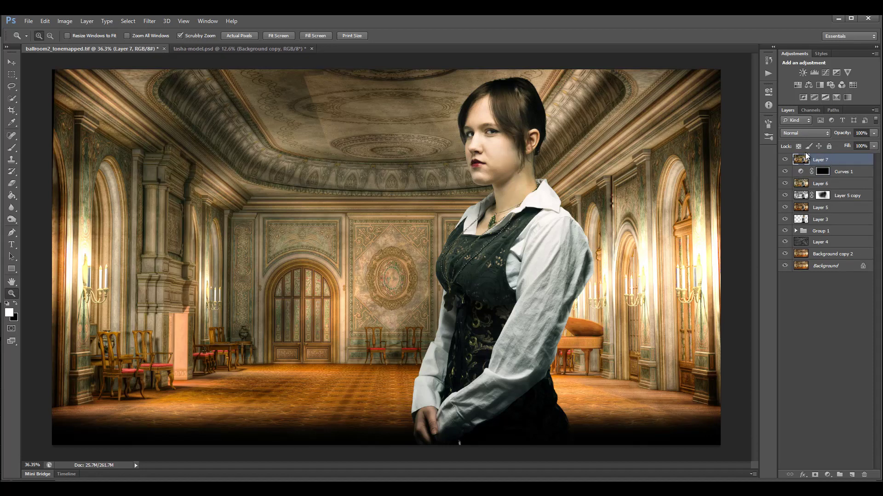
{"action": "left_click_drag", "start_coordinate": [800, 161], "coordinate": [852, 475]}
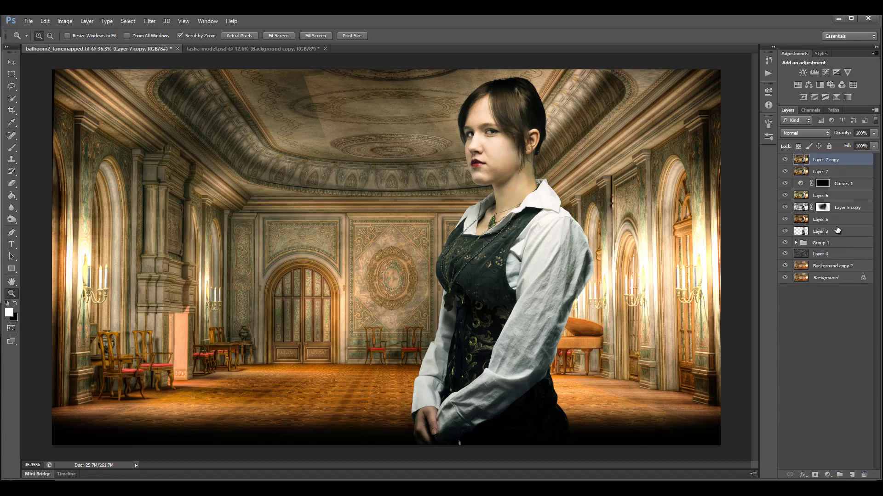
Group Layer 7 and its copy, and set the group's blend mode to Overlay.
{"action": "left_click", "coordinate": [840, 178], "text": "shift"}
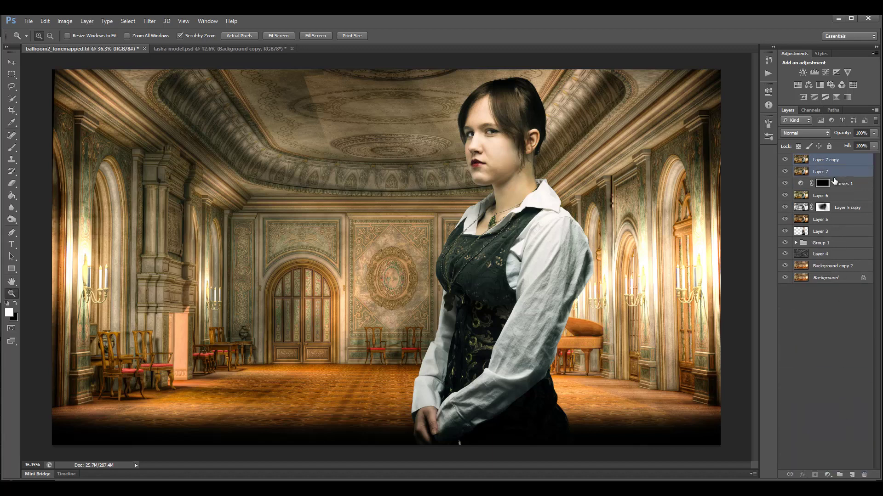
{"action": "key", "text": "ctrl+g"}
{"action": "left_click", "coordinate": [820, 134]}
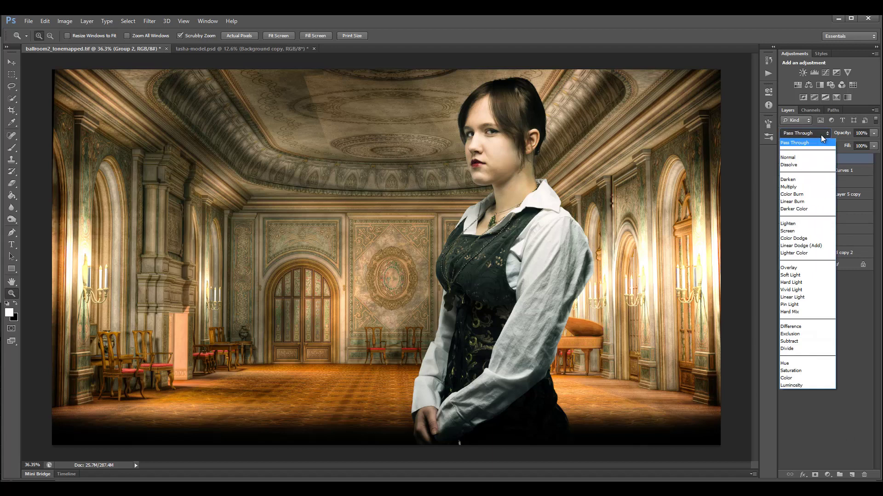
{"action": "left_click", "coordinate": [808, 268]}
Set Layer 7 copy inside the group to the Vivid Light blend mode and invert its colors.
{"action": "left_click", "coordinate": [795, 160]}
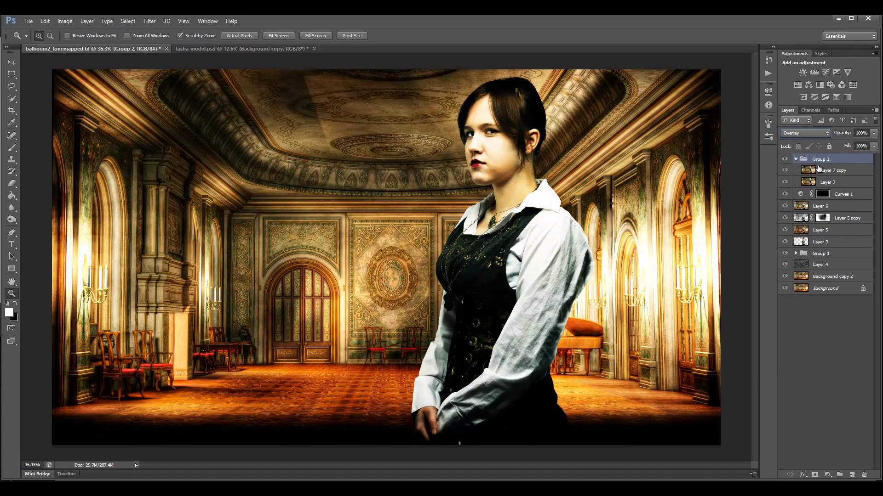
{"action": "left_click", "coordinate": [827, 171]}
{"action": "left_click", "coordinate": [821, 133]}
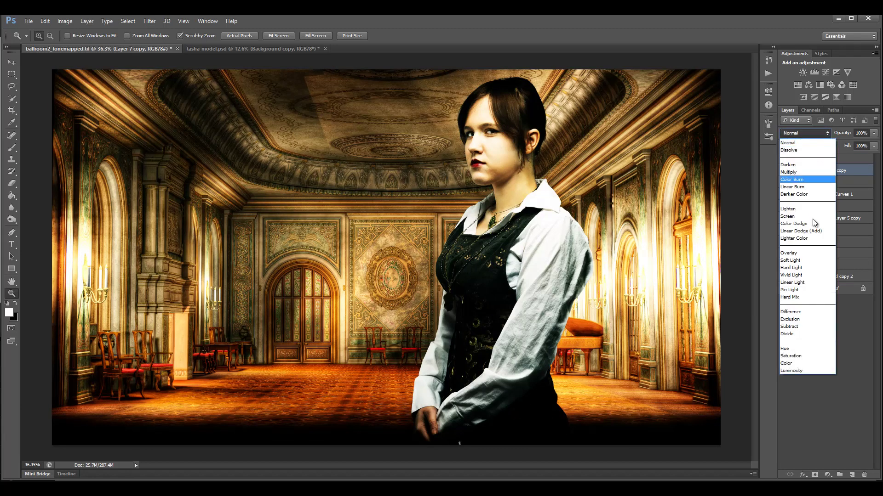
{"action": "left_click", "coordinate": [815, 274]}
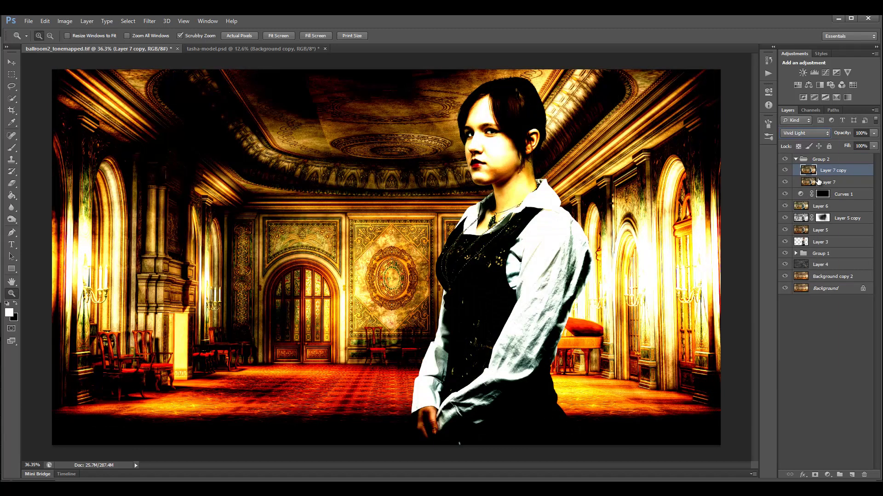
{"action": "key", "text": "ctrl+i"}
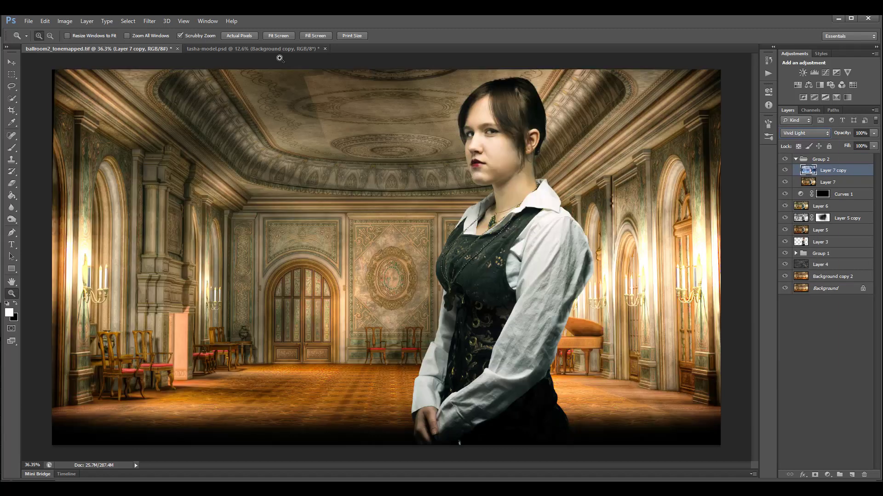
Apply Surface Blur to the inverted Layer 7 copy with a threshold of 16 levels and a radius below 22 pixels.
{"action": "left_click", "coordinate": [151, 21]}
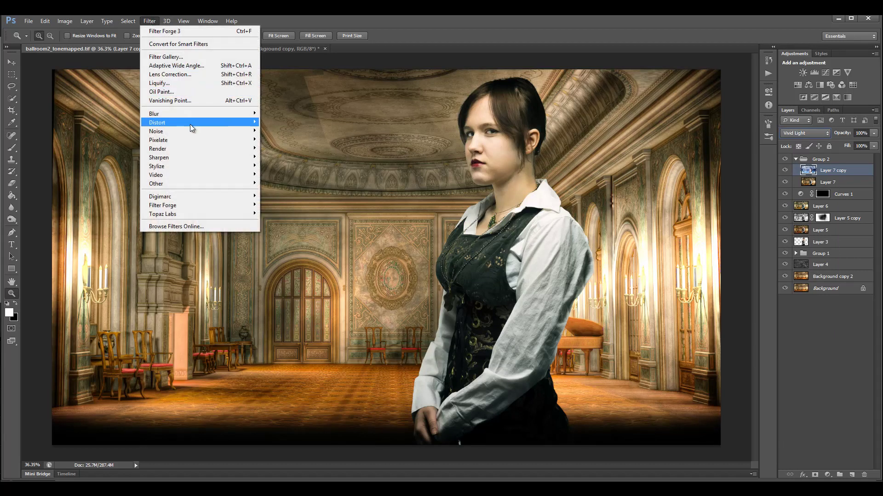
{"action": "mouse_move", "coordinate": [197, 122]}
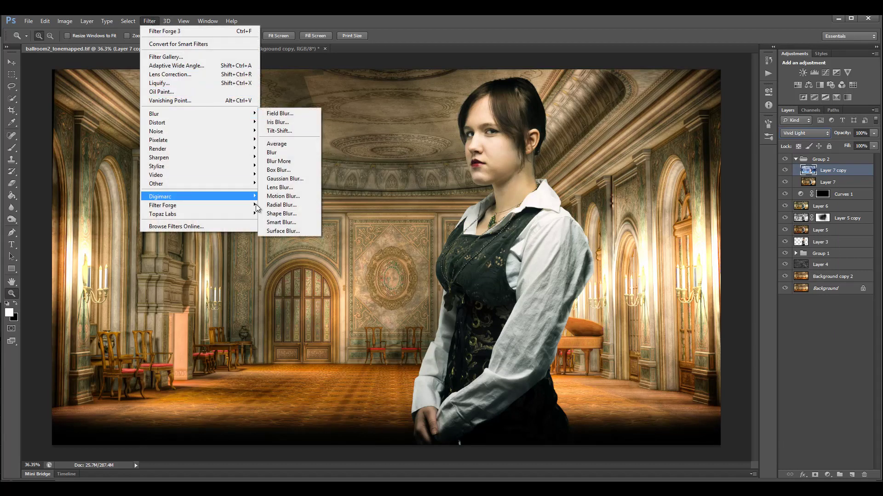
{"action": "left_click", "coordinate": [294, 229]}
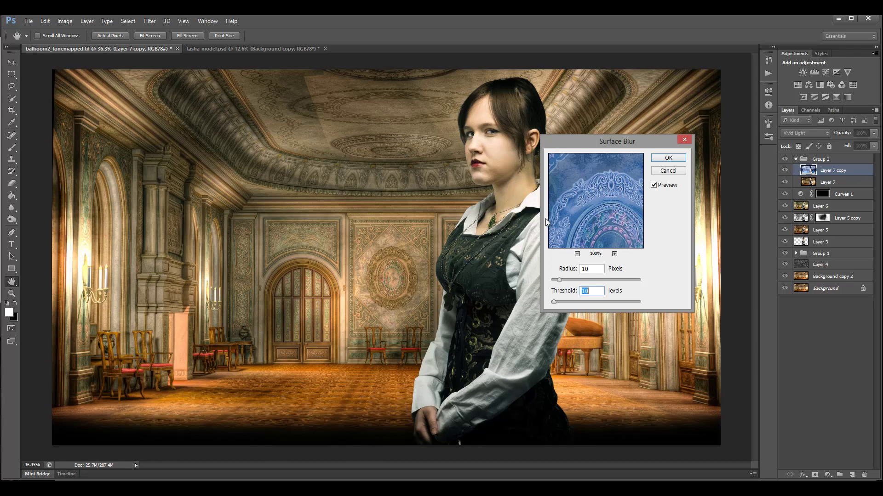
{"action": "left_click_drag", "start_coordinate": [599, 196], "coordinate": [602, 200]}
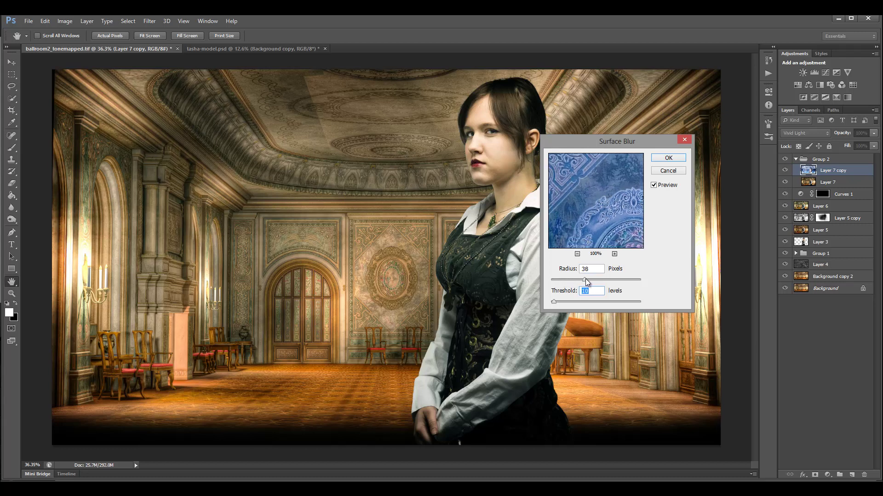
{"action": "left_click_drag", "start_coordinate": [586, 278], "coordinate": [586, 279]}
{"action": "left_click_drag", "start_coordinate": [562, 301], "coordinate": [569, 304]}
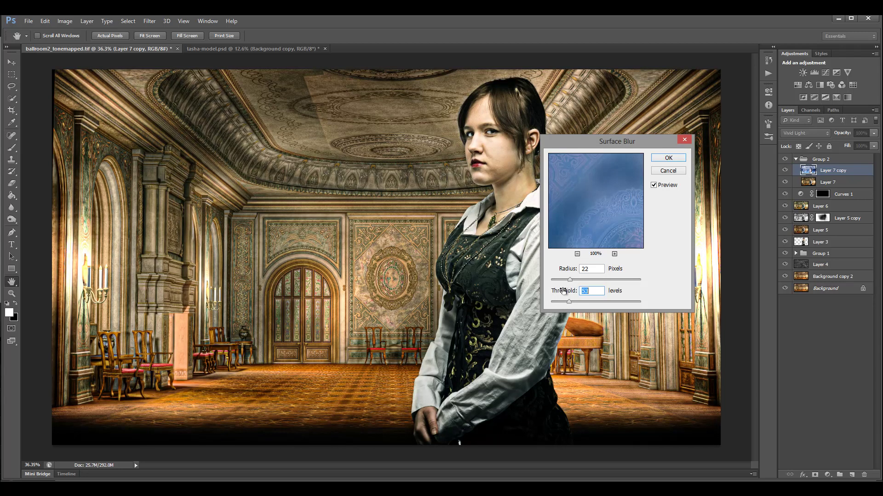
{"action": "left_click_drag", "start_coordinate": [570, 302], "coordinate": [564, 304]}
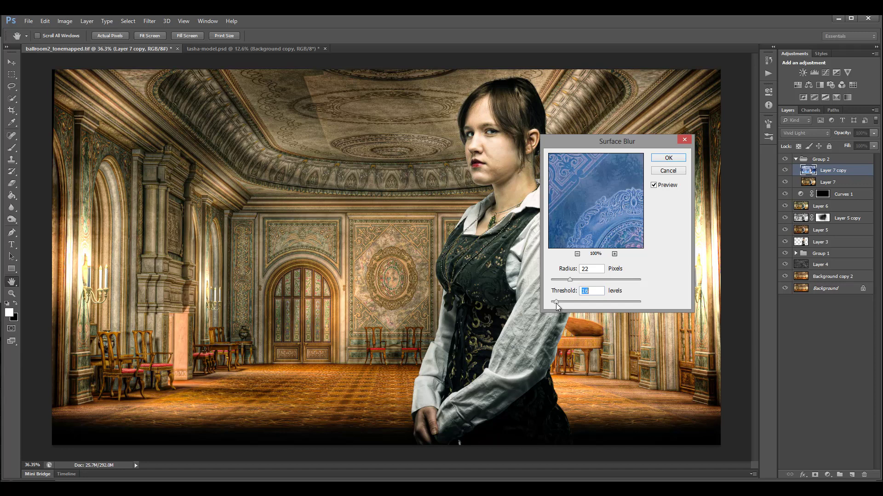
{"action": "left_click_drag", "start_coordinate": [570, 283], "coordinate": [561, 280]}
{"action": "left_click", "coordinate": [660, 160]}
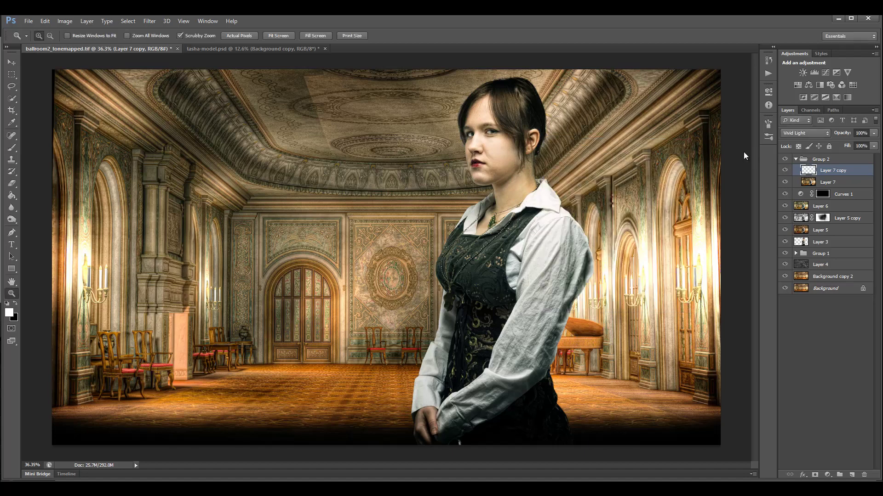
Add a layer mask to Group 2 and paint black over the woman's face and neck with the brush at 13% opacity.
{"action": "left_click", "coordinate": [796, 159]}
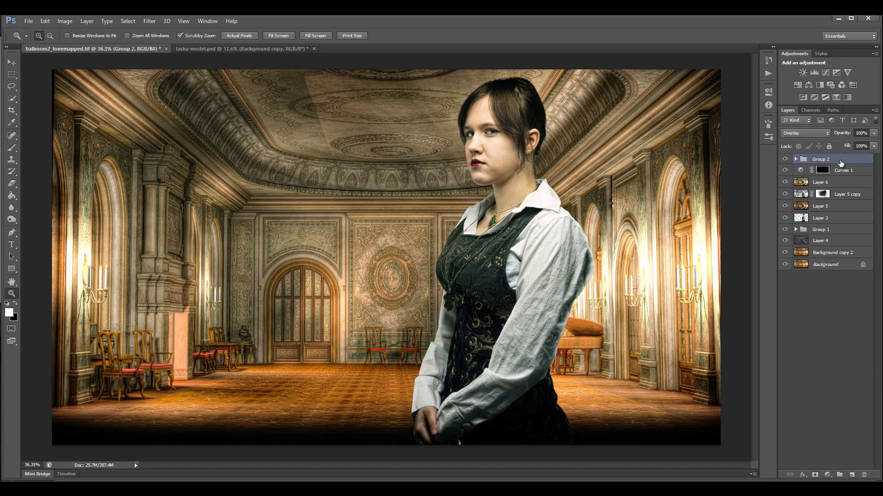
{"action": "left_click", "coordinate": [816, 475]}
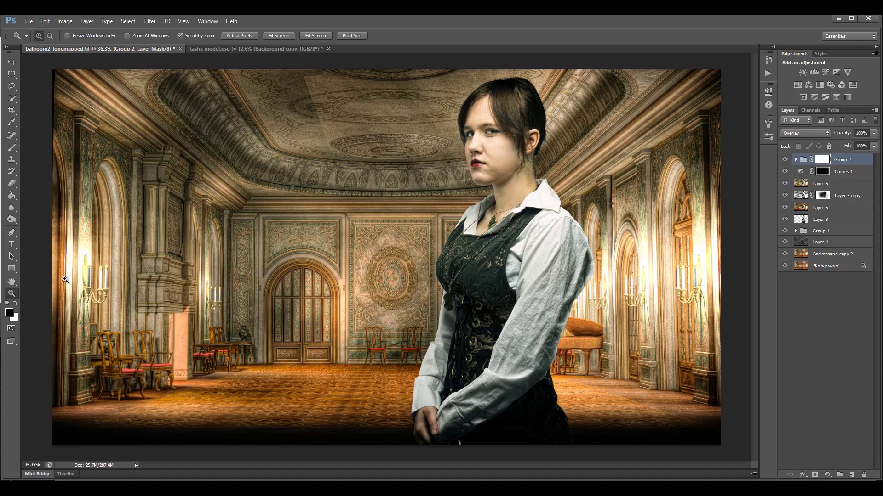
{"action": "left_click", "coordinate": [12, 148]}
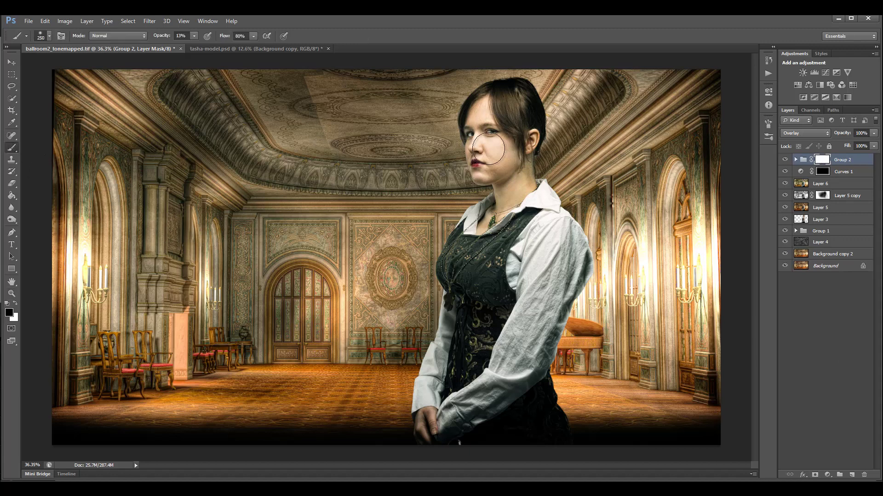
{"action": "mouse_move", "coordinate": [489, 148]}
{"action": "left_mouse_down"}
{"action": "mouse_move", "coordinate": [514, 145]}
{"action": "mouse_move", "coordinate": [501, 157]}
{"action": "mouse_move", "coordinate": [520, 166]}
{"action": "mouse_move", "coordinate": [506, 152]}
{"action": "mouse_move", "coordinate": [492, 180]}
{"action": "mouse_move", "coordinate": [502, 168]}
{"action": "mouse_move", "coordinate": [484, 136]}
{"action": "mouse_move", "coordinate": [512, 185]}
{"action": "left_mouse_up"}
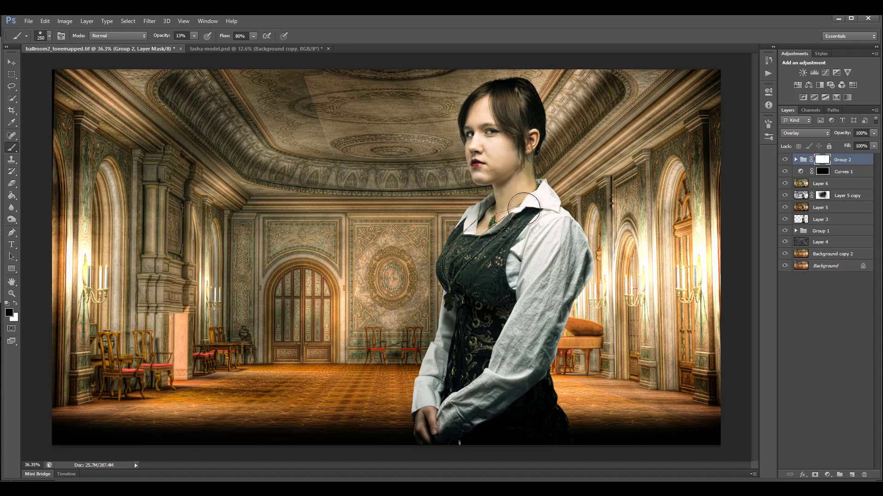
{"action": "left_click_drag", "start_coordinate": [506, 146], "coordinate": [505, 150]}
Raise the brush opacity to 35% and mask Group 2's effect further on the face and neck.
{"action": "left_click", "coordinate": [194, 35]}
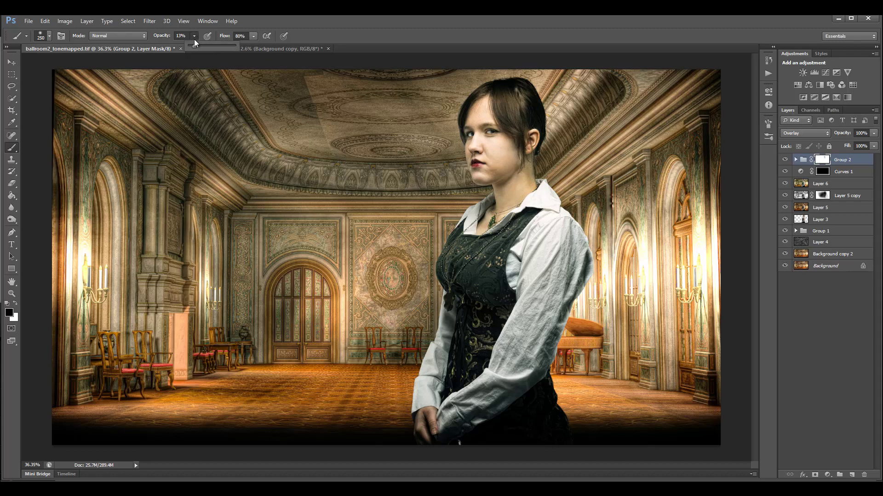
{"action": "left_click", "coordinate": [481, 140]}
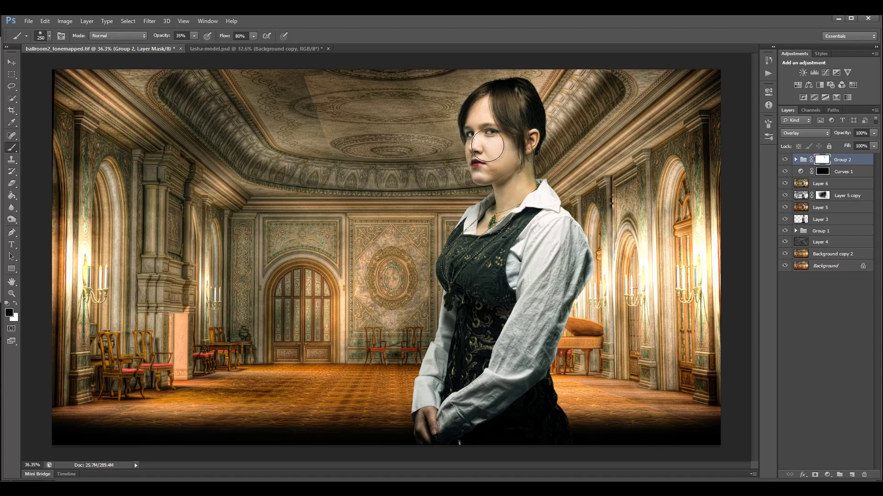
{"action": "mouse_move", "coordinate": [493, 153]}
{"action": "left_mouse_down"}
{"action": "mouse_move", "coordinate": [494, 120]}
{"action": "mouse_move", "coordinate": [502, 152]}
{"action": "mouse_move", "coordinate": [472, 119]}
{"action": "mouse_move", "coordinate": [493, 105]}
{"action": "mouse_move", "coordinate": [512, 169]}
{"action": "mouse_move", "coordinate": [454, 164]}
{"action": "mouse_move", "coordinate": [422, 233]}
{"action": "mouse_move", "coordinate": [422, 293]}
{"action": "mouse_move", "coordinate": [459, 171]}
{"action": "mouse_move", "coordinate": [510, 193]}
{"action": "left_mouse_up"}
Restore Group 2's detail effect over the woman's hair by painting its mask white with an 80-pixel brush.
{"action": "scroll", "coordinate": [516, 108], "scroll_direction": "up", "scroll_amount": 8}
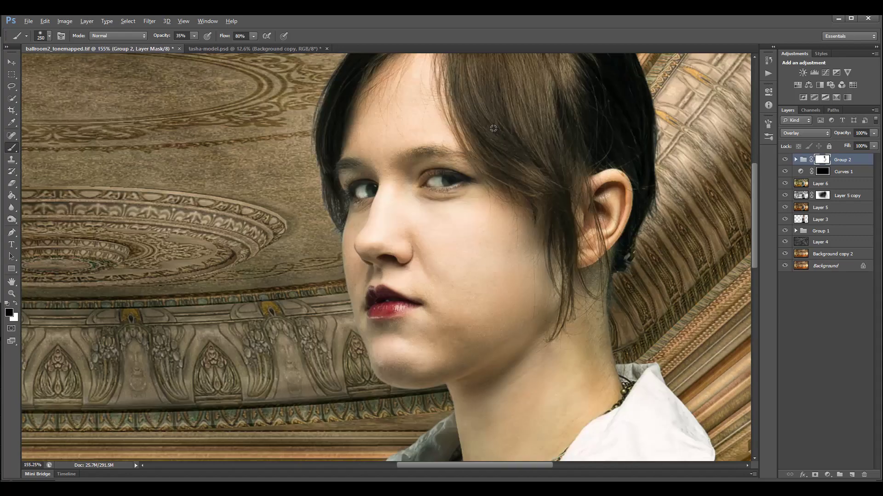
{"action": "scroll", "coordinate": [485, 157], "scroll_direction": "up", "scroll_amount": 2}
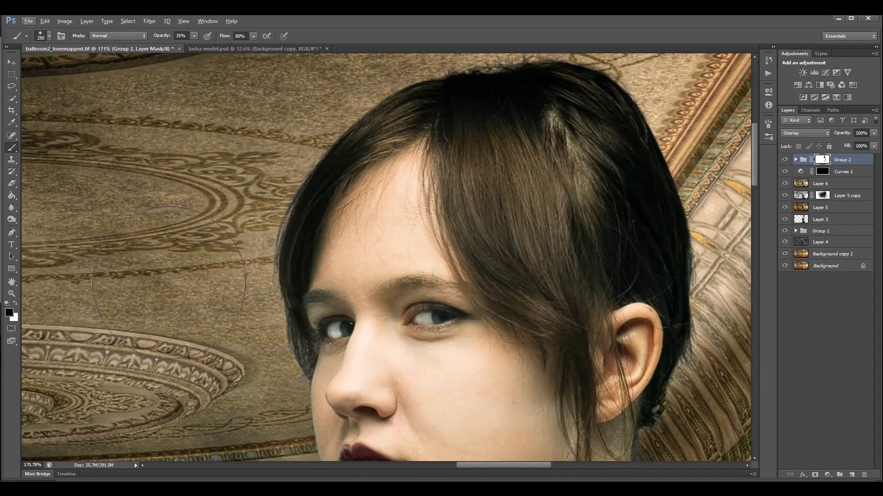
{"action": "key", "text": "x"}
{"action": "key", "text": "bracketleft"}
{"action": "key", "text": "bracketleft"}
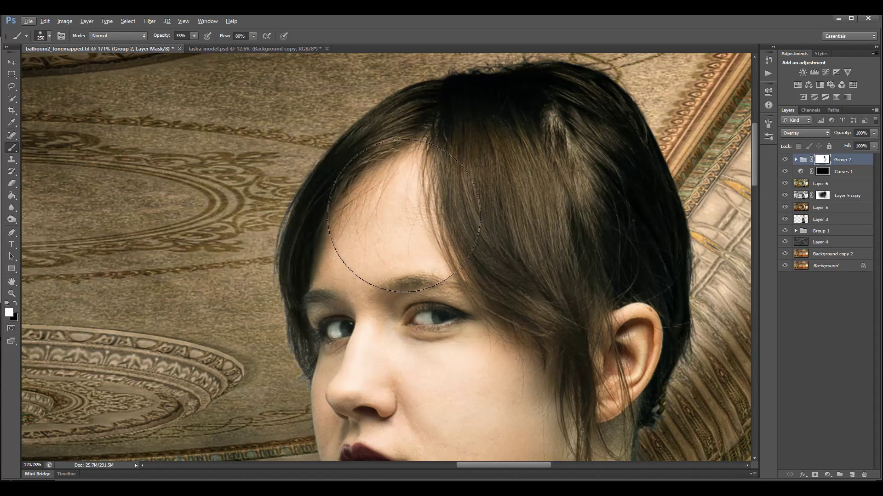
{"action": "key", "text": "bracketleft"}
{"action": "key", "text": "bracketleft"}
{"action": "key", "text": "bracketleft"}
{"action": "key", "text": "bracketleft"}
{"action": "key", "text": "bracketleft"}
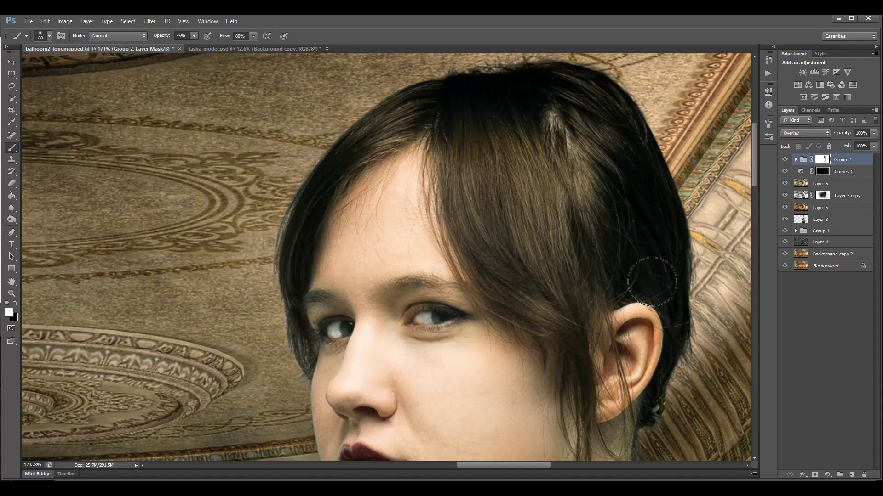
Compare the image with and without Group 2, and reduce the group's fill to 62%.
{"action": "left_click", "coordinate": [785, 161]}
{"action": "left_click", "coordinate": [786, 160]}
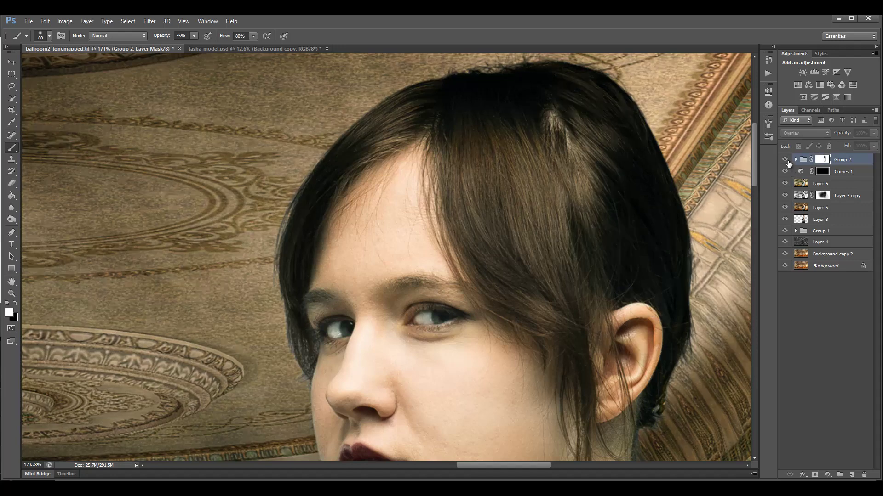
{"action": "left_click", "coordinate": [786, 160]}
{"action": "left_click", "coordinate": [786, 160]}
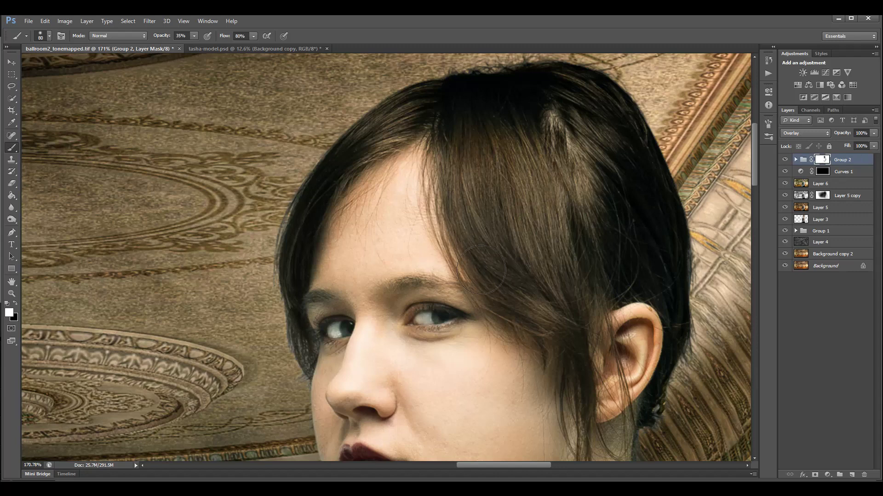
{"action": "scroll", "coordinate": [544, 222], "scroll_direction": "down", "scroll_amount": 5}
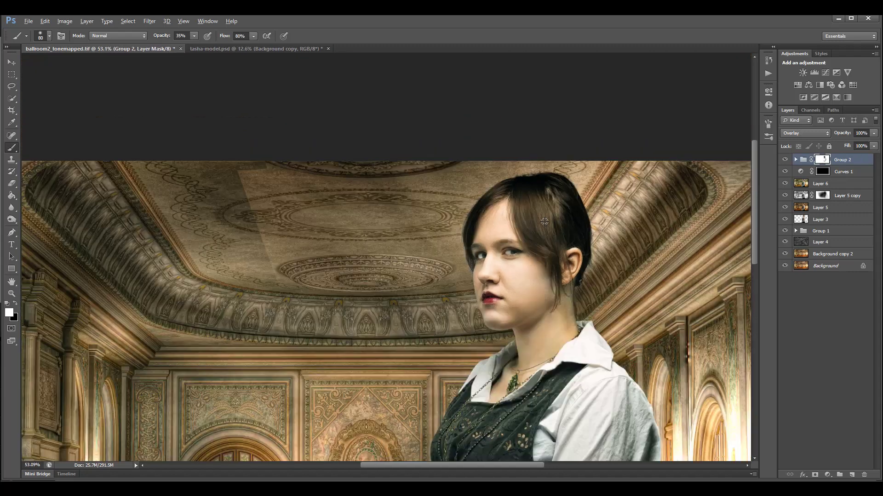
{"action": "key", "text": "alt"}
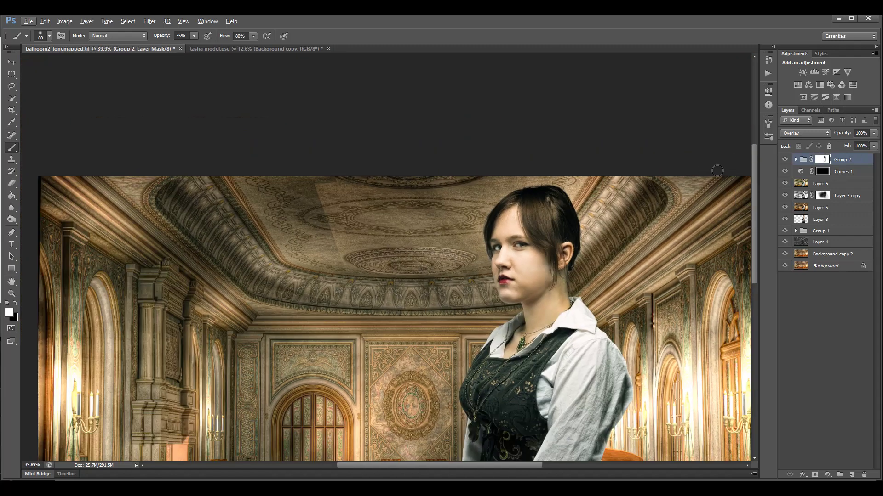
{"action": "left_click", "coordinate": [874, 146]}
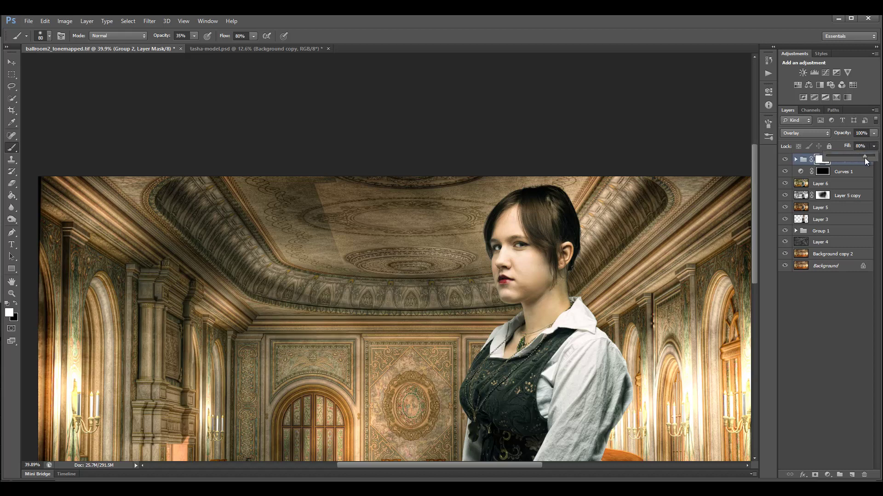
{"action": "left_click", "coordinate": [858, 168]}
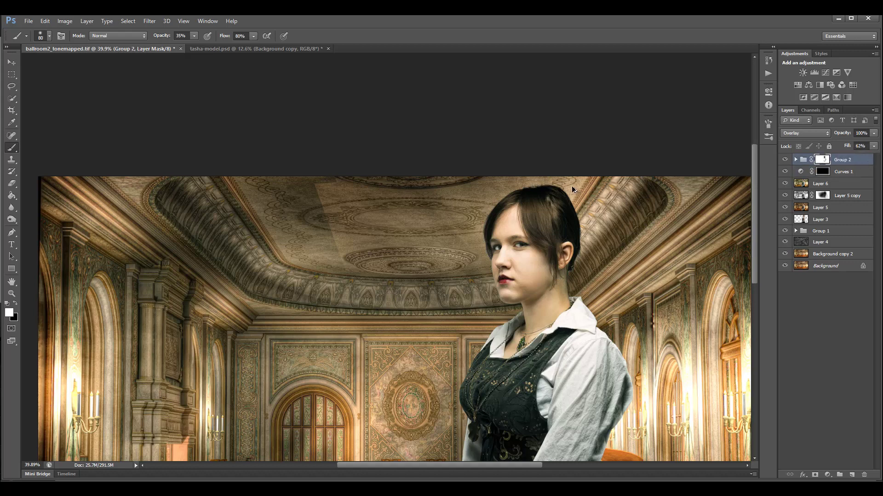
Stamp all visible layers into a new layer above Group 2 and set its blend mode to Overlay.
{"action": "key", "text": "ctrl+shift+alt+e"}
{"action": "key", "text": "ctrl+minus"}
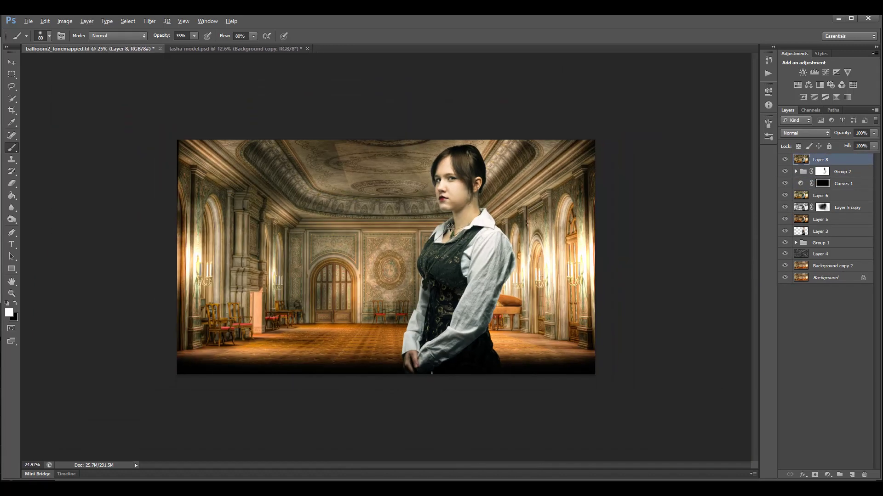
{"action": "key", "text": "ctrl+0"}
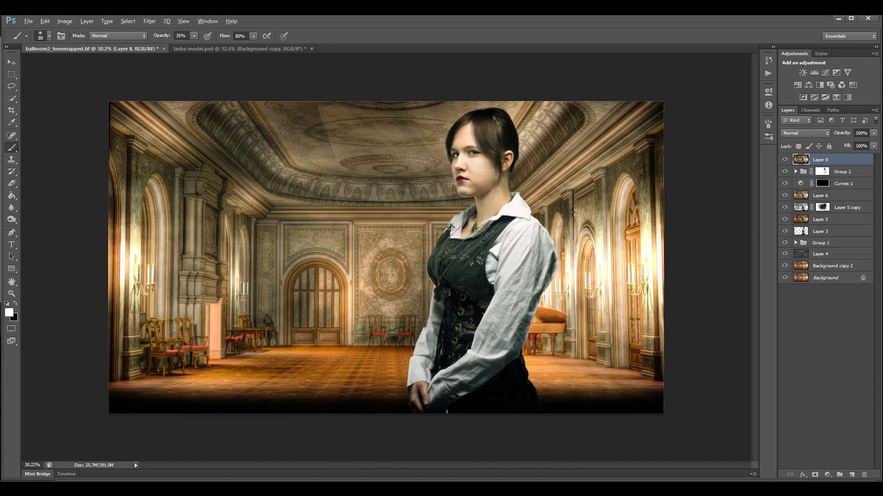
{"action": "left_click", "coordinate": [799, 133]}
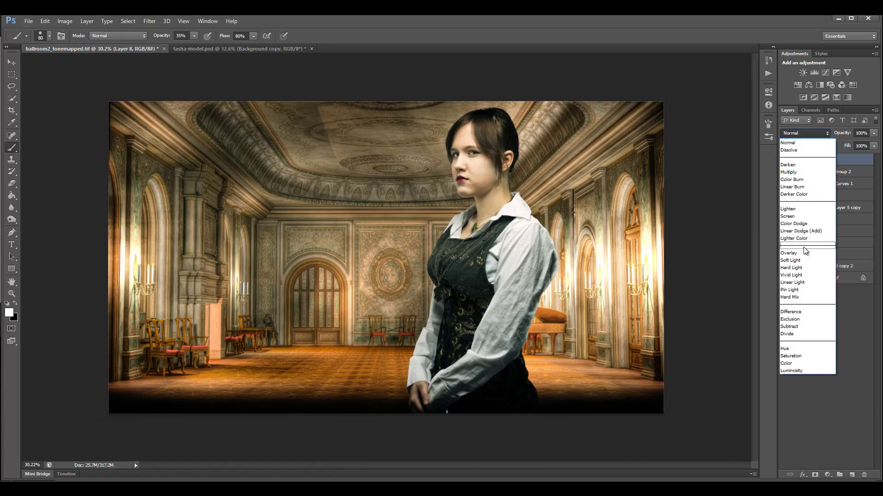
{"action": "left_click", "coordinate": [789, 253]}
Apply a High Pass filter with a low radius to the stamped Overlay layer to sharpen the image.
{"action": "left_click", "coordinate": [151, 20]}
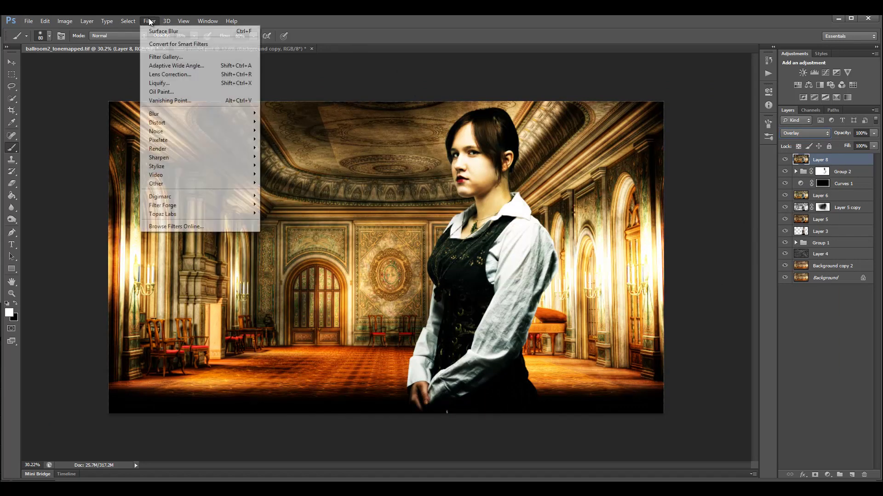
{"action": "mouse_move", "coordinate": [209, 185]}
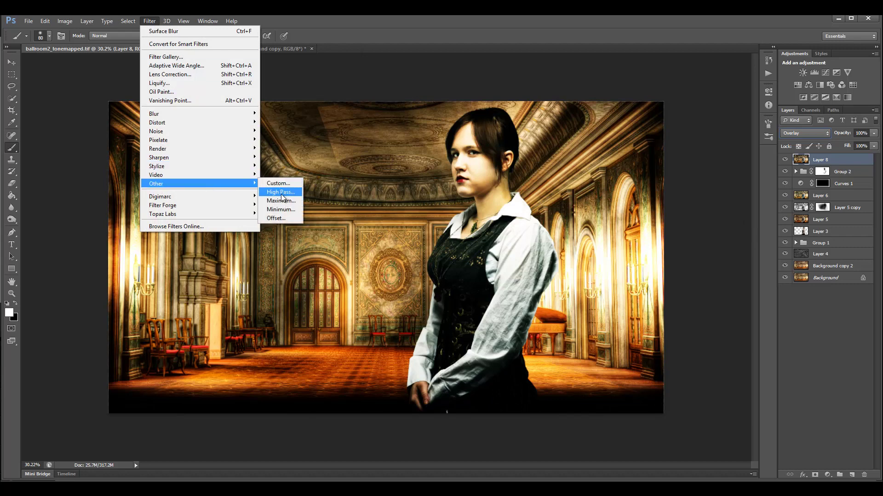
{"action": "left_click", "coordinate": [280, 192]}
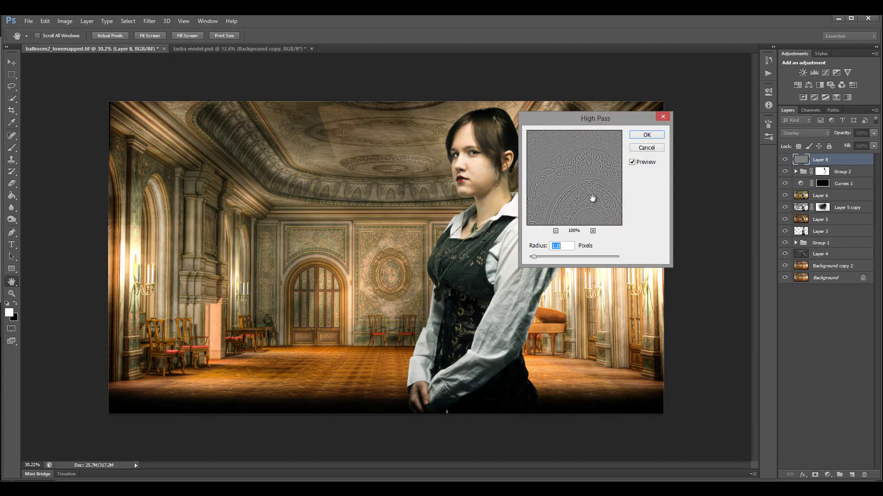
{"action": "mouse_move", "coordinate": [545, 256]}
{"action": "left_mouse_down"}
{"action": "mouse_move", "coordinate": [583, 257]}
{"action": "mouse_move", "coordinate": [534, 259]}
{"action": "left_mouse_up"}
{"action": "left_click", "coordinate": [649, 135]}
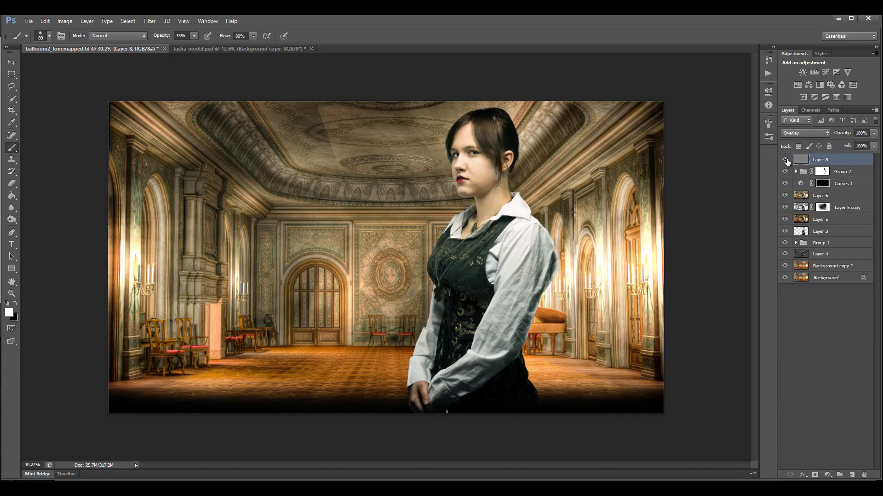
Compare the image with Layer 8 hidden and shown at 100% magnification, and review the whole composite.
{"action": "left_click", "coordinate": [785, 160]}
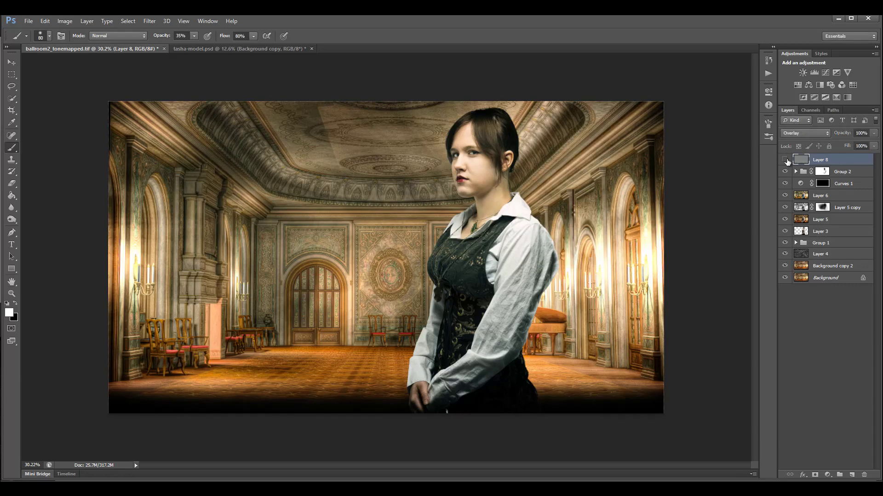
{"action": "double_click", "coordinate": [12, 294]}
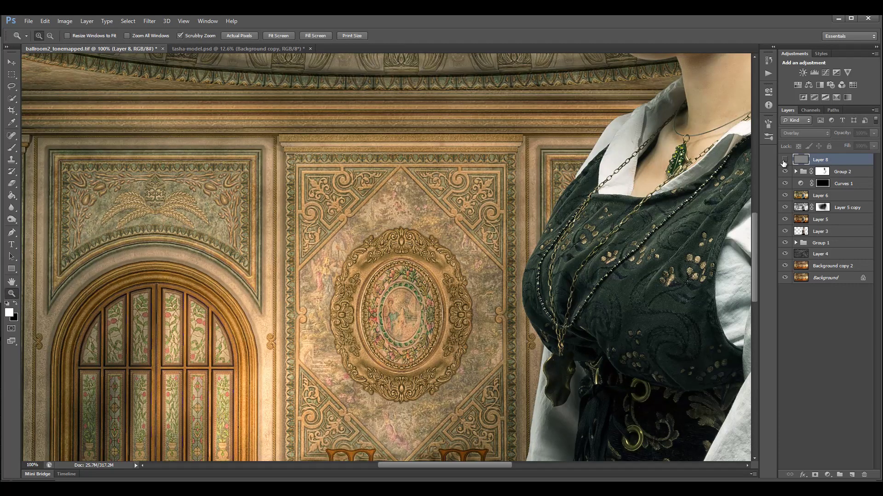
{"action": "left_click", "coordinate": [785, 159]}
{"action": "left_click", "coordinate": [784, 160]}
{"action": "left_click", "coordinate": [785, 159]}
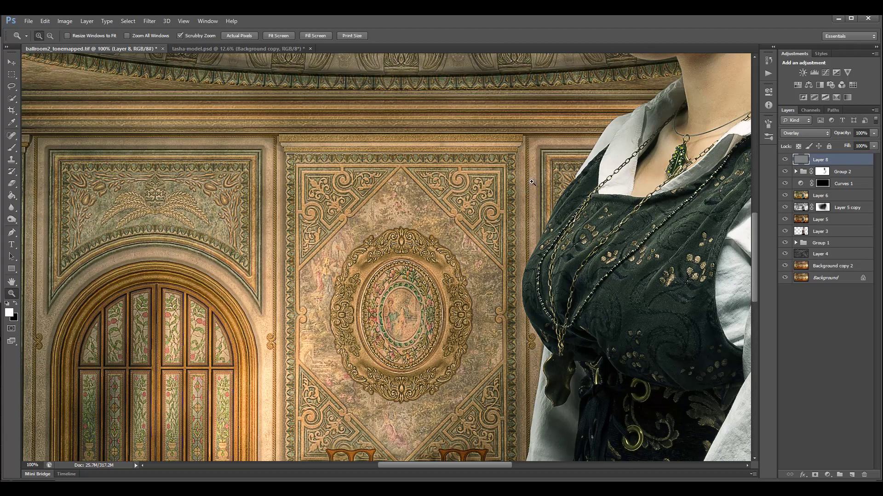
{"action": "left_click_drag", "start_coordinate": [521, 178], "coordinate": [496, 175]}
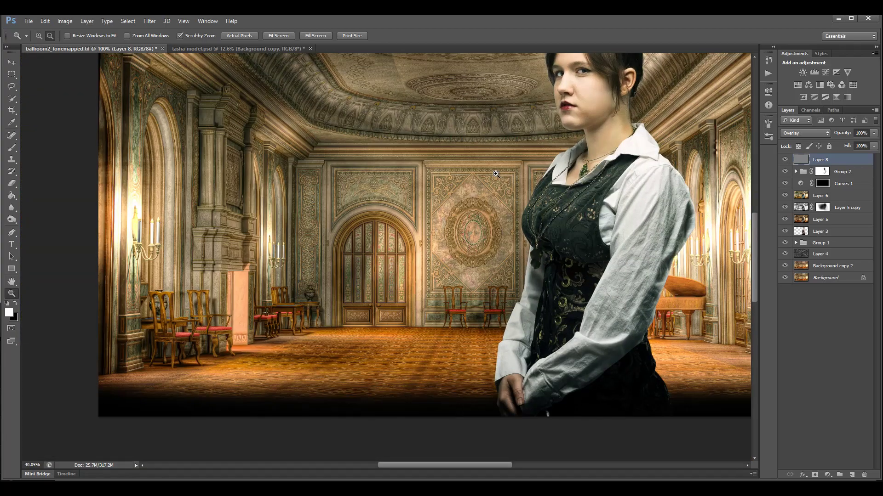
{"action": "left_click_drag", "start_coordinate": [614, 232], "coordinate": [575, 235]}
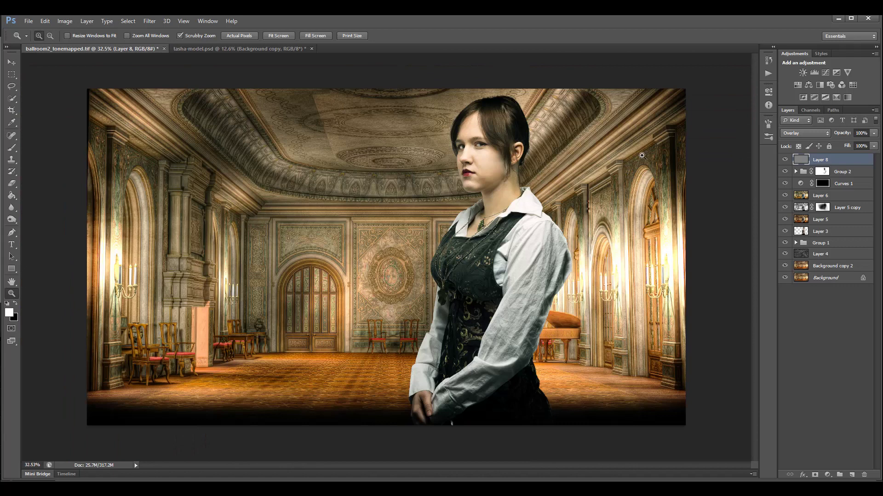